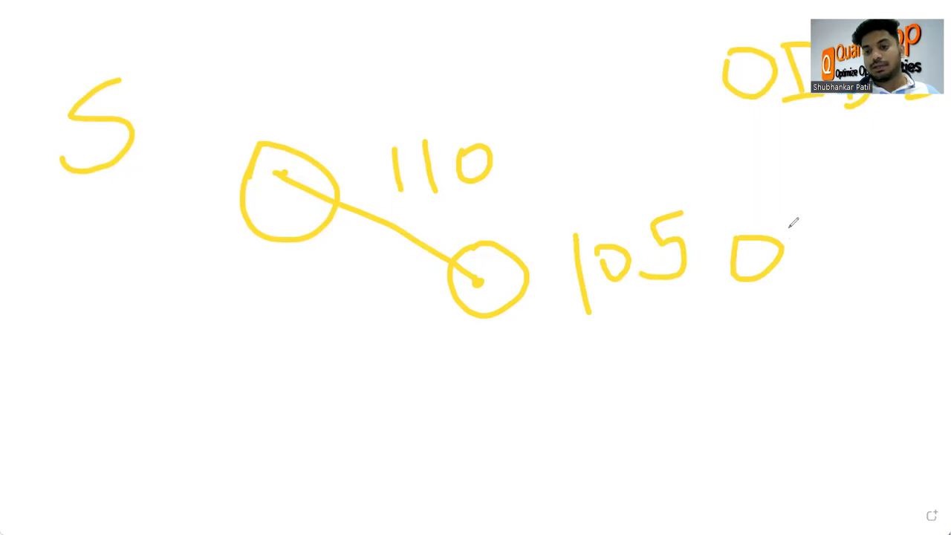
- Write OI with an up arrow after 105 and a circled B+S note on the sketch
{"action": "mouse_move", "coordinate": [916, 197]}
{"action": "left_mouse_down"}
{"action": "mouse_move", "coordinate": [915, 242]}
{"action": "mouse_move", "coordinate": [921, 194]}
{"action": "mouse_move", "coordinate": [939, 231]}
{"action": "left_mouse_up"}
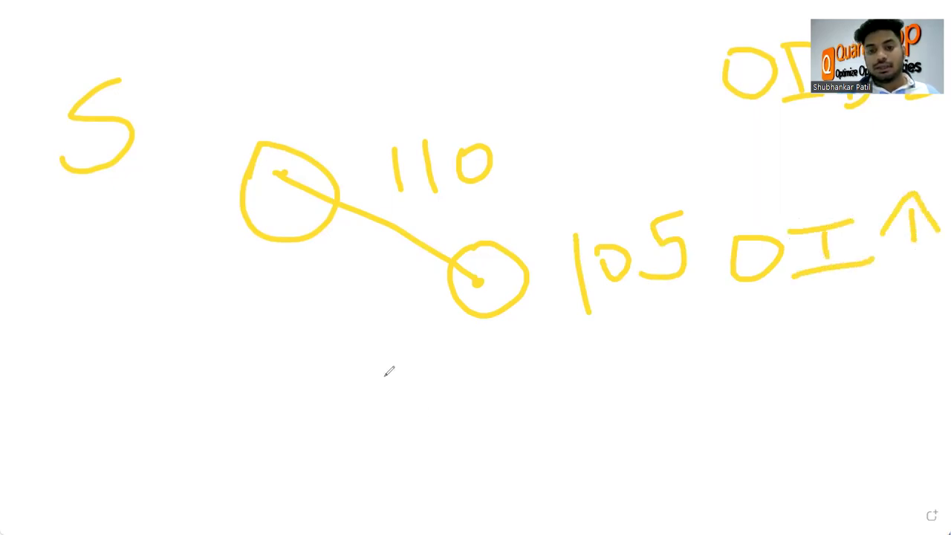
{"action": "left_click_drag", "start_coordinate": [287, 375], "coordinate": [285, 357]}
{"action": "mouse_move", "coordinate": [336, 324]}
{"action": "left_mouse_down"}
{"action": "mouse_move", "coordinate": [358, 357]}
{"action": "mouse_move", "coordinate": [364, 324]}
{"action": "left_mouse_up"}
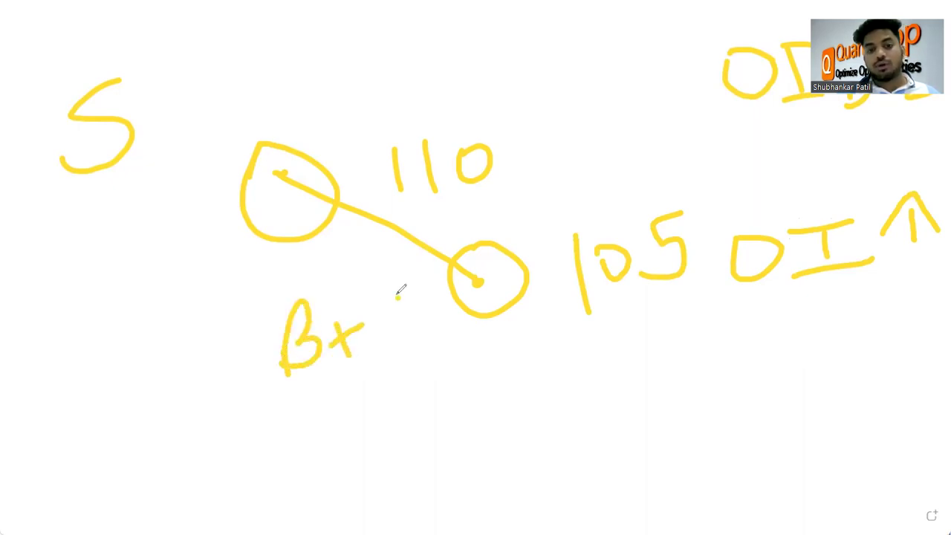
{"action": "left_click_drag", "start_coordinate": [402, 297], "coordinate": [388, 346]}
{"action": "mouse_move", "coordinate": [376, 281]}
{"action": "left_mouse_down"}
{"action": "mouse_move", "coordinate": [369, 349]}
{"action": "mouse_move", "coordinate": [365, 276]}
{"action": "mouse_move", "coordinate": [401, 287]}
{"action": "left_mouse_up"}
- Extend the falling line to a new low labelled 100 and add a second B+S note
{"action": "mouse_move", "coordinate": [482, 279]}
{"action": "left_mouse_down"}
{"action": "mouse_move", "coordinate": [707, 340]}
{"action": "mouse_move", "coordinate": [686, 320]}
{"action": "left_mouse_up"}
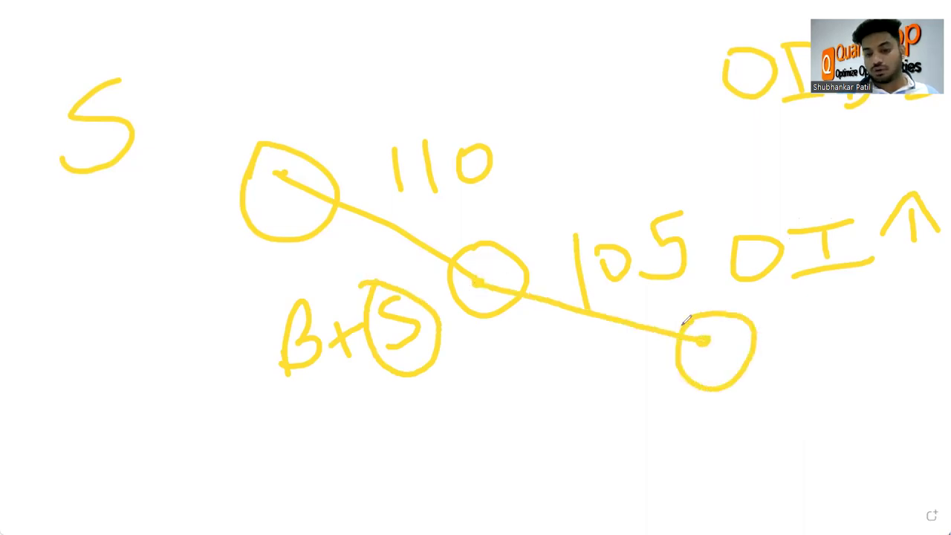
{"action": "mouse_move", "coordinate": [769, 331]}
{"action": "left_mouse_down"}
{"action": "mouse_move", "coordinate": [769, 357]}
{"action": "mouse_move", "coordinate": [814, 330]}
{"action": "mouse_move", "coordinate": [789, 331]}
{"action": "mouse_move", "coordinate": [851, 307]}
{"action": "mouse_move", "coordinate": [831, 312]}
{"action": "left_mouse_up"}
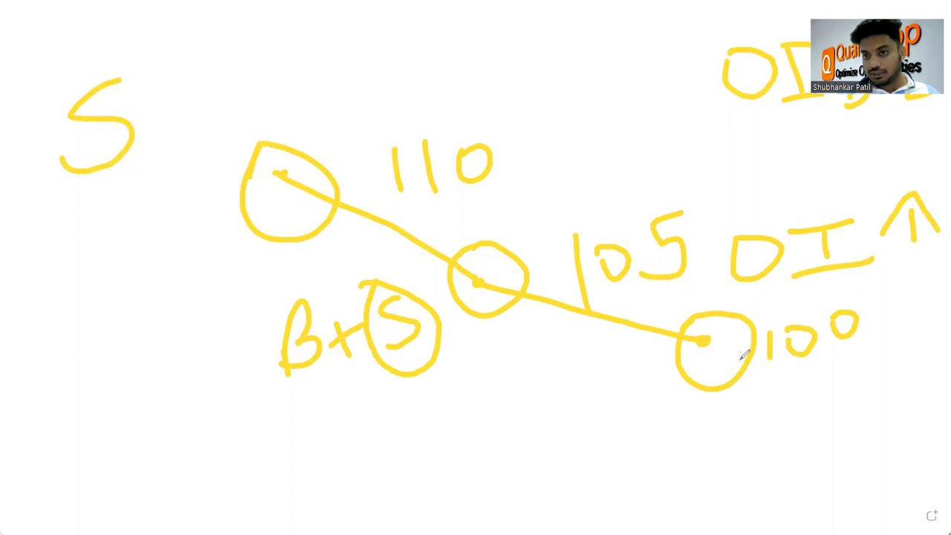
{"action": "mouse_move", "coordinate": [509, 394]}
{"action": "left_mouse_down"}
{"action": "mouse_move", "coordinate": [511, 446]}
{"action": "mouse_move", "coordinate": [541, 413]}
{"action": "mouse_move", "coordinate": [520, 453]}
{"action": "left_mouse_up"}
{"action": "mouse_move", "coordinate": [573, 376]}
{"action": "left_mouse_down"}
{"action": "mouse_move", "coordinate": [585, 425]}
{"action": "mouse_move", "coordinate": [566, 405]}
{"action": "mouse_move", "coordinate": [602, 371]}
{"action": "mouse_move", "coordinate": [637, 381]}
{"action": "mouse_move", "coordinate": [609, 413]}
{"action": "left_mouse_up"}
{"action": "mouse_move", "coordinate": [617, 336]}
{"action": "left_mouse_down"}
{"action": "mouse_move", "coordinate": [654, 397]}
{"action": "mouse_move", "coordinate": [623, 333]}
{"action": "left_mouse_up"}
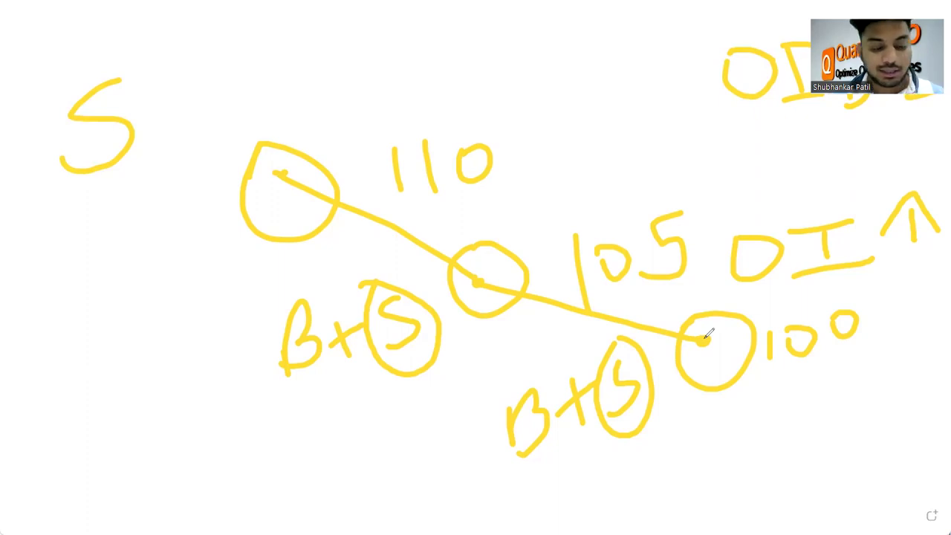
- Extend the line below 100, circle the new lowest point, then erase all the ink
{"action": "left_click_drag", "start_coordinate": [709, 338], "coordinate": [801, 416]}
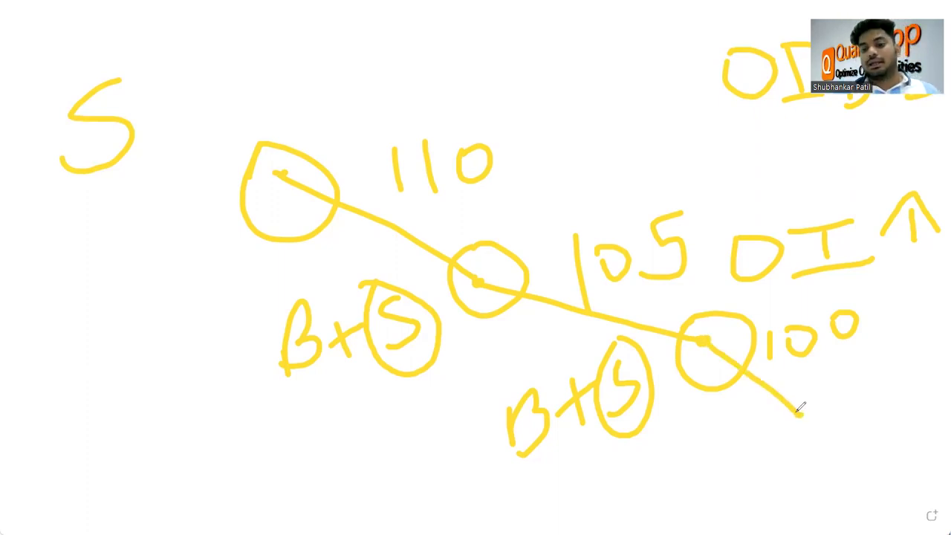
{"action": "mouse_move", "coordinate": [798, 378]}
{"action": "left_mouse_down"}
{"action": "mouse_move", "coordinate": [851, 367]}
{"action": "mouse_move", "coordinate": [794, 375]}
{"action": "left_mouse_up"}
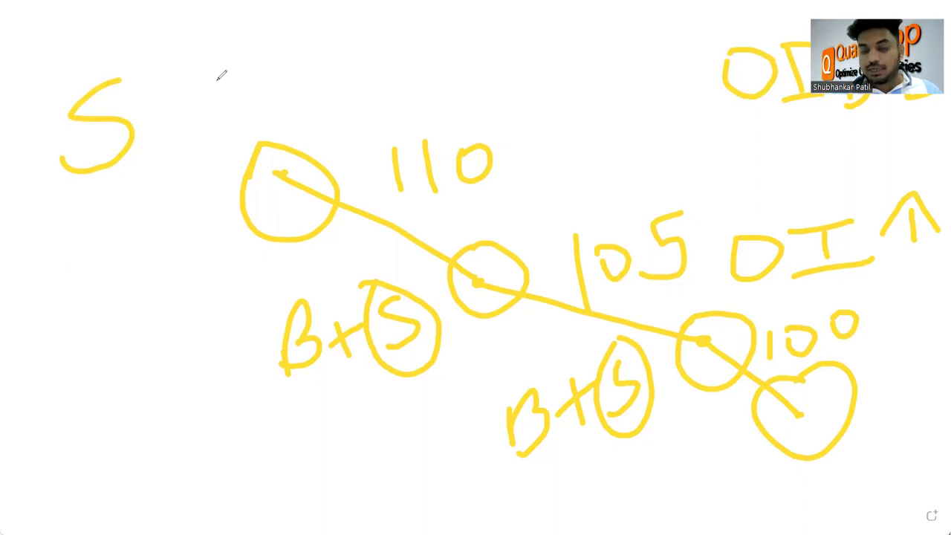
{"action": "key", "text": "e"}
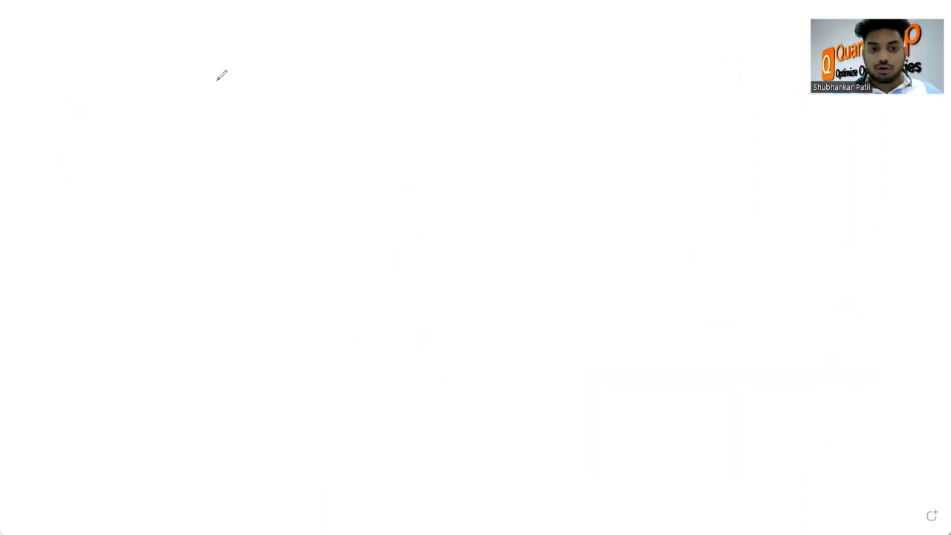
- Leave the whiteboard and open Quantsapp's Built-Up > Scrip > Symbol futures buildup table
{"action": "key", "text": "Escape"}
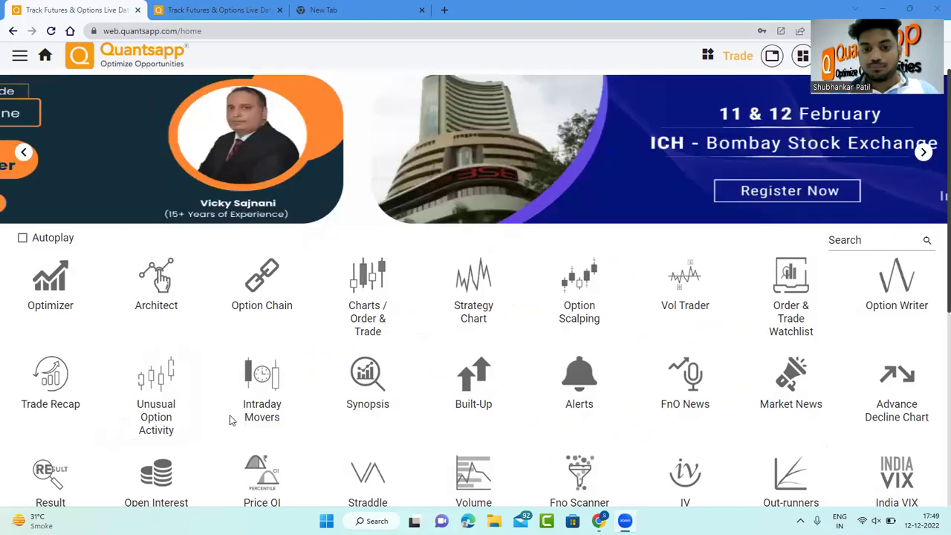
{"action": "left_click", "coordinate": [483, 399]}
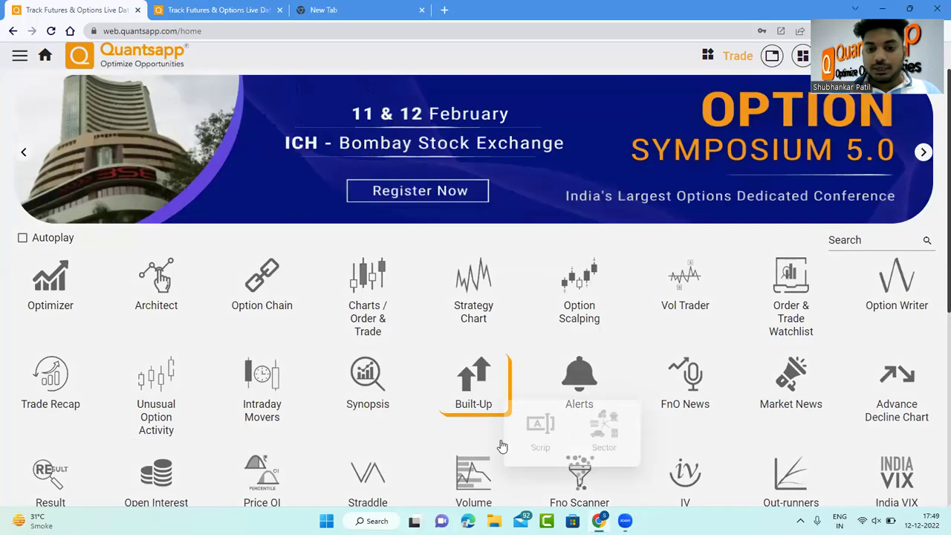
{"action": "left_click", "coordinate": [496, 442]}
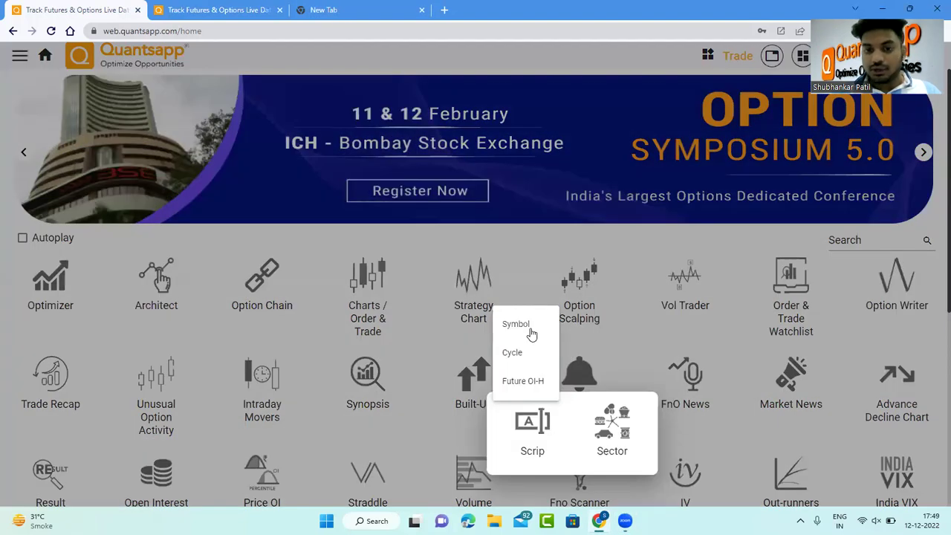
{"action": "left_click", "coordinate": [532, 334]}
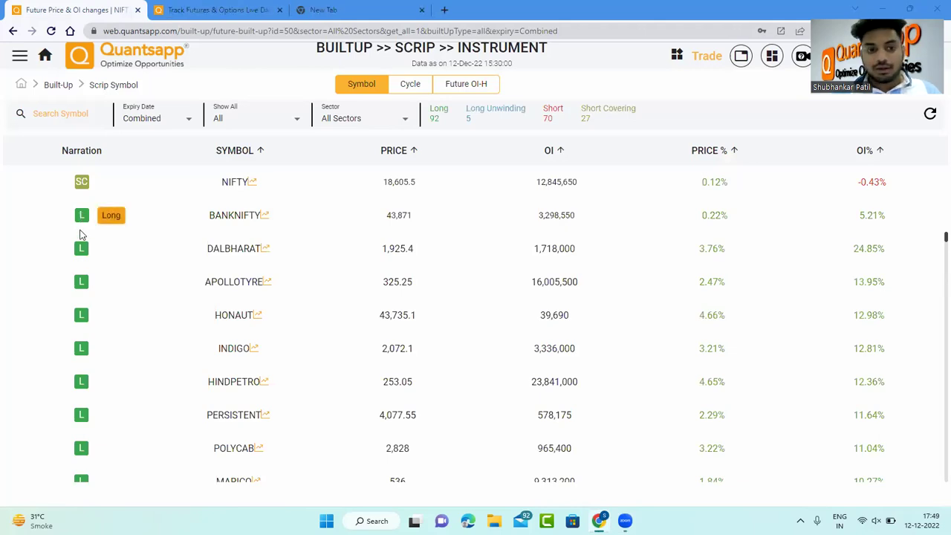
{"action": "scroll", "coordinate": [209, 424], "scroll_direction": "down", "scroll_amount": 20}
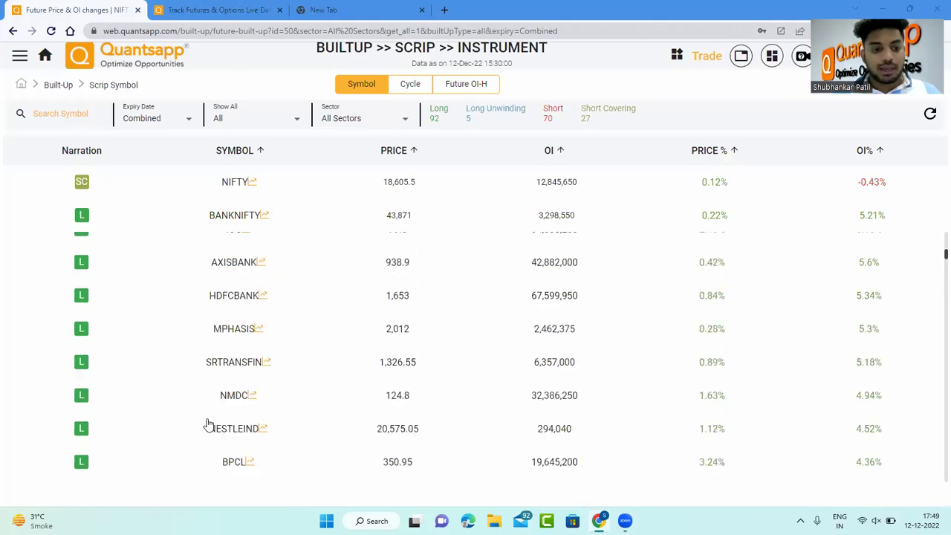
{"action": "scroll", "coordinate": [209, 424], "scroll_direction": "down", "scroll_amount": 5}
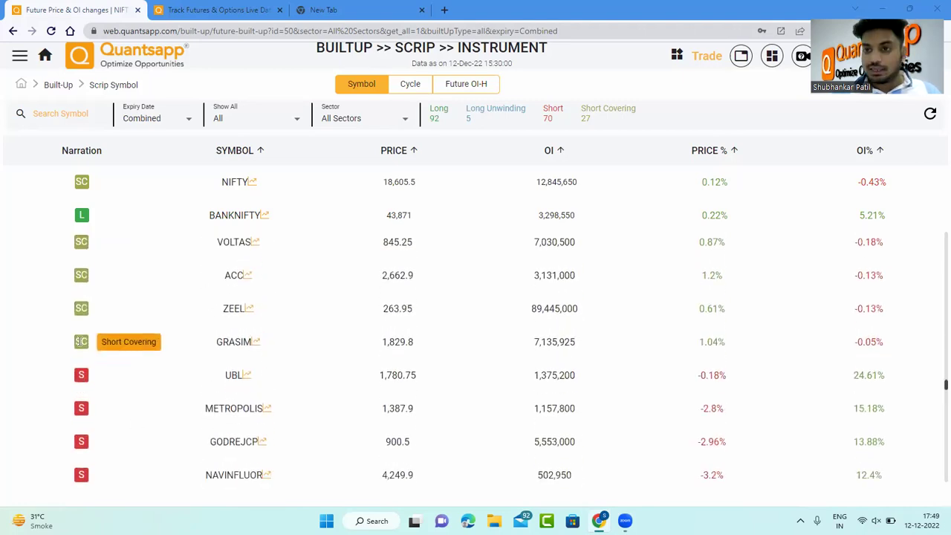
{"action": "scroll", "coordinate": [81, 341], "scroll_direction": "up", "scroll_amount": 10}
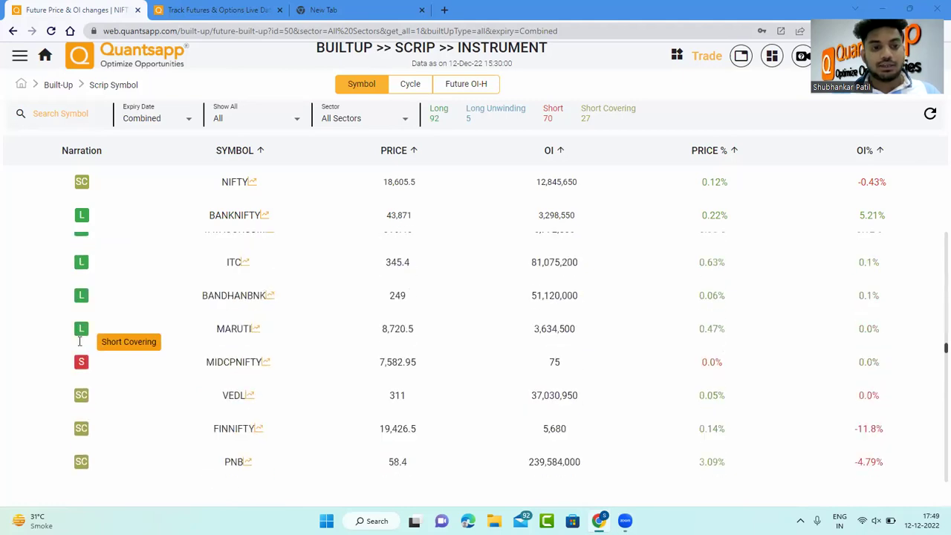
{"action": "scroll", "coordinate": [81, 341], "scroll_direction": "up", "scroll_amount": 10}
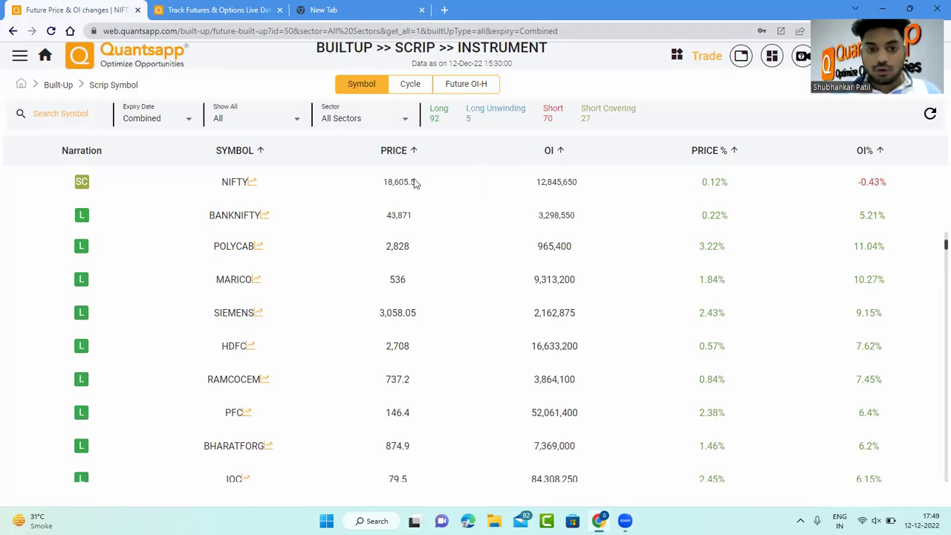
- On a blank whiteboard, draw a rising zigzag price line
{"action": "key", "text": "w"}
{"action": "mouse_move", "coordinate": [34, 479]}
{"action": "left_mouse_down"}
{"action": "mouse_move", "coordinate": [45, 481]}
{"action": "mouse_move", "coordinate": [236, 212]}
{"action": "mouse_move", "coordinate": [210, 212]}
{"action": "mouse_move", "coordinate": [208, 223]}
{"action": "left_mouse_up"}
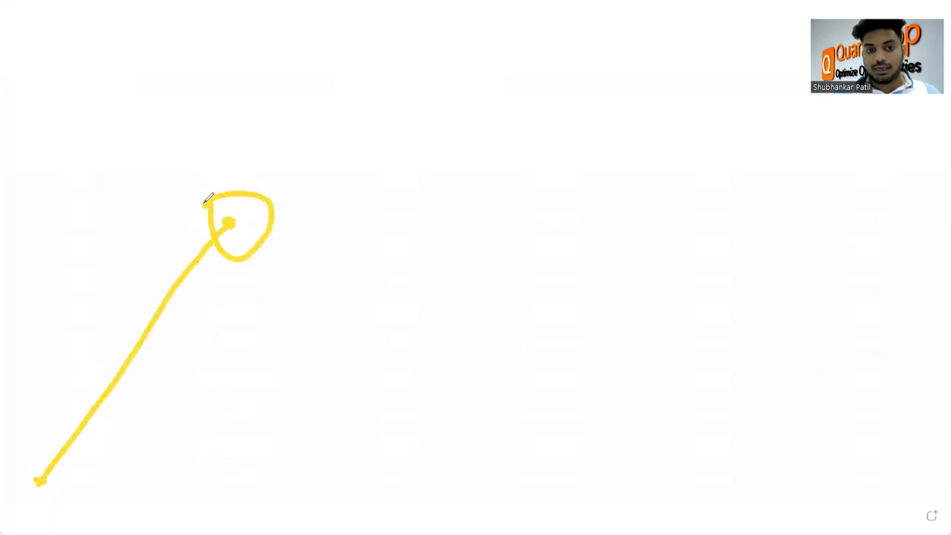
{"action": "mouse_move", "coordinate": [348, 481]}
{"action": "left_mouse_down"}
{"action": "mouse_move", "coordinate": [461, 304]}
{"action": "mouse_move", "coordinate": [558, 359]}
{"action": "mouse_move", "coordinate": [670, 136]}
{"action": "left_mouse_up"}
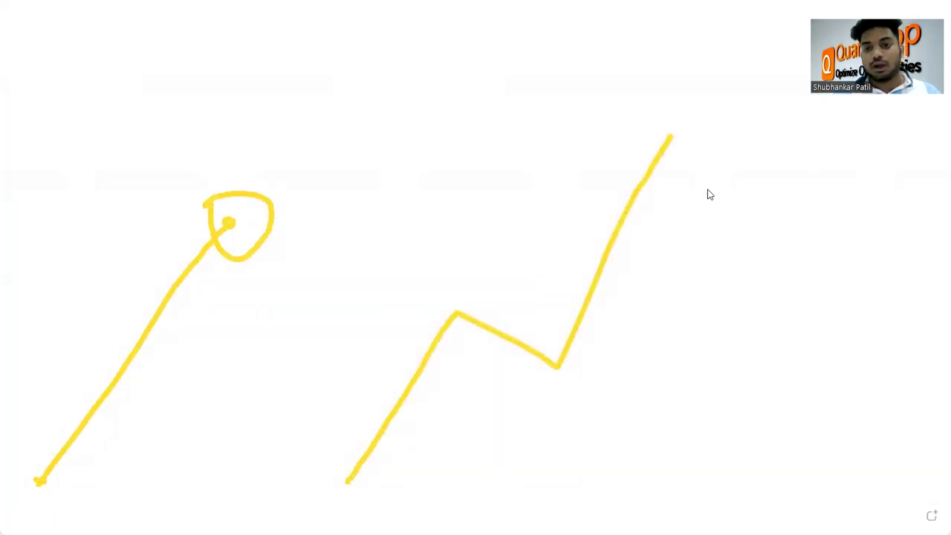
{"action": "mouse_move", "coordinate": [671, 137]}
{"action": "left_mouse_down"}
{"action": "mouse_move", "coordinate": [718, 175]}
{"action": "mouse_move", "coordinate": [780, 17]}
{"action": "left_mouse_up"}
- Label the rises L and the pullbacks LU, circle the first LU, and add a few more pen marks
{"action": "mouse_move", "coordinate": [321, 369]}
{"action": "left_mouse_down"}
{"action": "mouse_move", "coordinate": [374, 401]}
{"action": "mouse_move", "coordinate": [399, 364]}
{"action": "left_mouse_up"}
{"action": "mouse_move", "coordinate": [500, 283]}
{"action": "left_mouse_down"}
{"action": "mouse_move", "coordinate": [490, 294]}
{"action": "mouse_move", "coordinate": [506, 321]}
{"action": "mouse_move", "coordinate": [545, 295]}
{"action": "left_mouse_up"}
{"action": "left_click", "coordinate": [522, 300]}
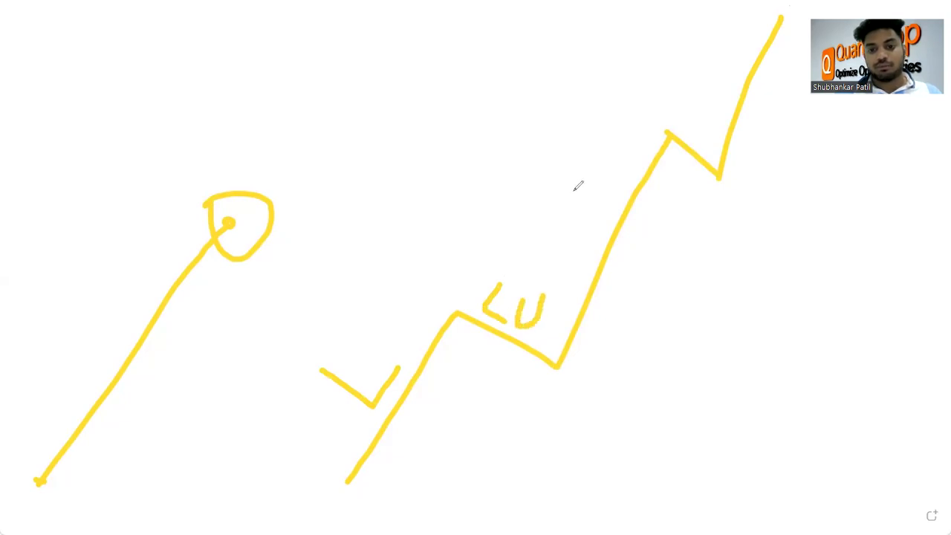
{"action": "left_click_drag", "start_coordinate": [578, 190], "coordinate": [630, 187]}
{"action": "mouse_move", "coordinate": [692, 117]}
{"action": "left_mouse_down"}
{"action": "mouse_move", "coordinate": [672, 128]}
{"action": "mouse_move", "coordinate": [701, 142]}
{"action": "mouse_move", "coordinate": [721, 122]}
{"action": "left_mouse_up"}
{"action": "left_click", "coordinate": [708, 120]}
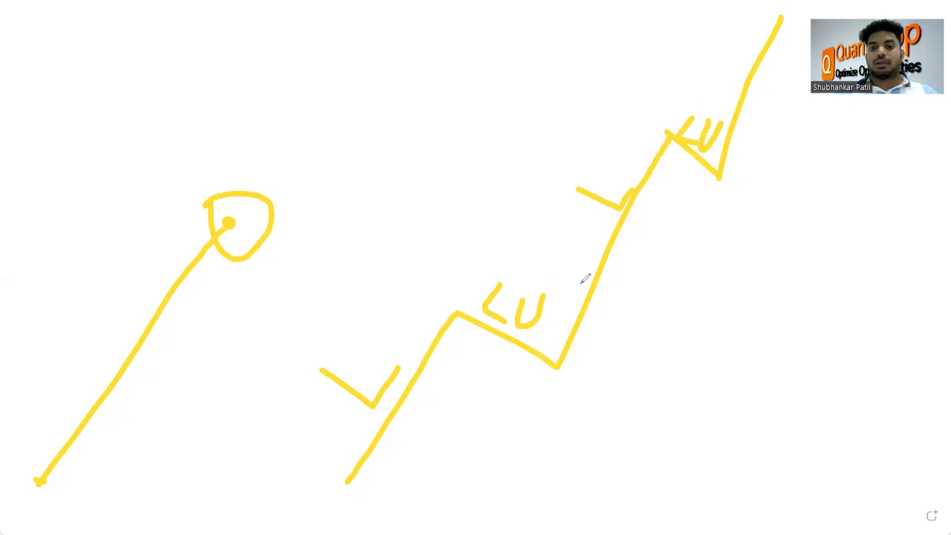
{"action": "mouse_move", "coordinate": [488, 262]}
{"action": "left_mouse_down"}
{"action": "mouse_move", "coordinate": [509, 342]}
{"action": "mouse_move", "coordinate": [569, 294]}
{"action": "mouse_move", "coordinate": [481, 268]}
{"action": "left_mouse_up"}
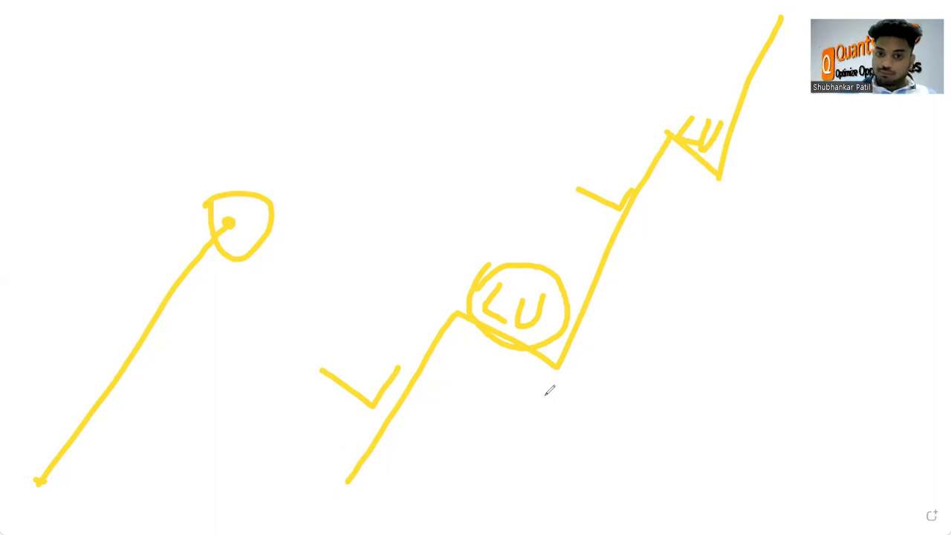
{"action": "mouse_move", "coordinate": [366, 357]}
{"action": "left_mouse_down"}
{"action": "mouse_move", "coordinate": [419, 284]}
{"action": "mouse_move", "coordinate": [445, 298]}
{"action": "left_mouse_up"}
{"action": "left_click_drag", "start_coordinate": [421, 311], "coordinate": [448, 313]}
{"action": "left_click_drag", "start_coordinate": [440, 259], "coordinate": [442, 312]}
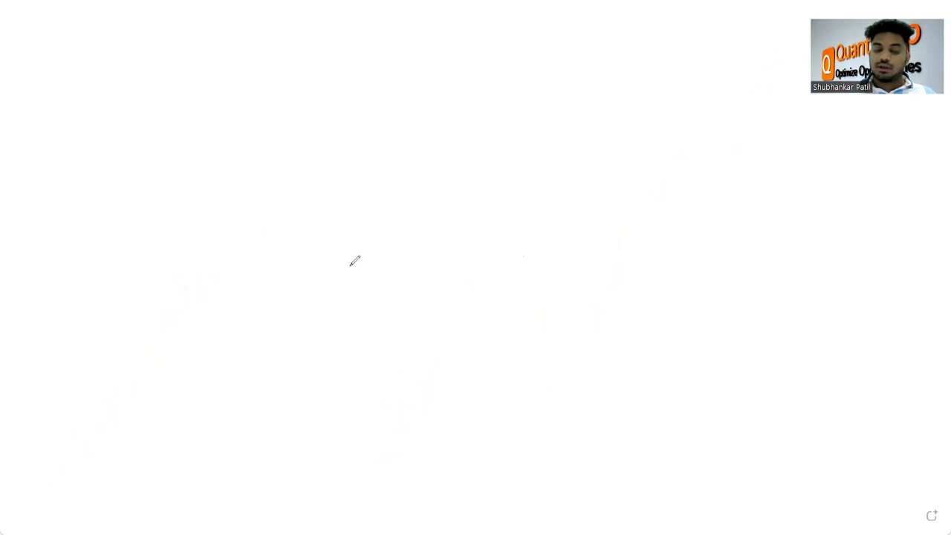
- Draw a falling zigzag price path on the whiteboard
{"action": "left_click", "coordinate": [143, 178]}
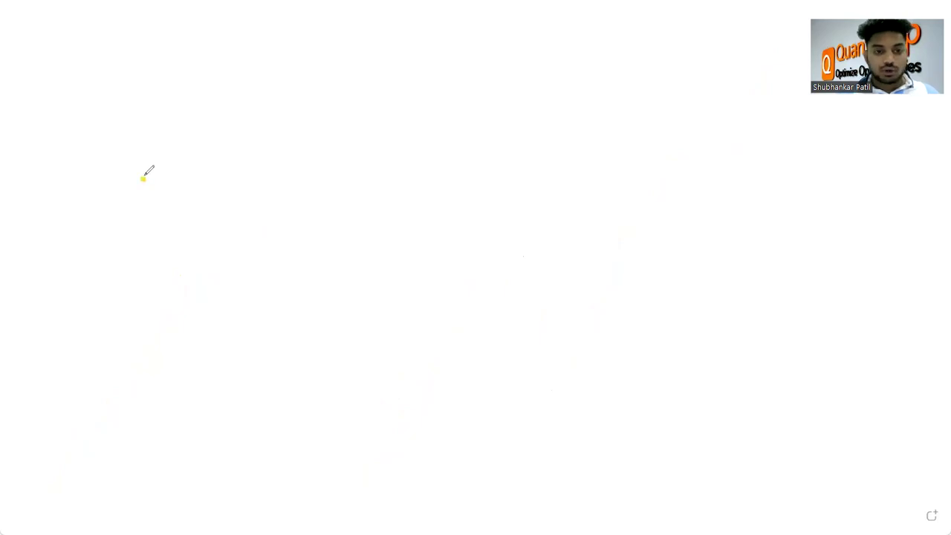
{"action": "mouse_move", "coordinate": [143, 177]}
{"action": "left_mouse_down"}
{"action": "mouse_move", "coordinate": [197, 113]}
{"action": "mouse_move", "coordinate": [344, 250]}
{"action": "mouse_move", "coordinate": [400, 193]}
{"action": "mouse_move", "coordinate": [519, 286]}
{"action": "mouse_move", "coordinate": [614, 211]}
{"action": "mouse_move", "coordinate": [773, 378]}
{"action": "left_mouse_up"}
{"action": "left_click_drag", "start_coordinate": [511, 235], "coordinate": [535, 280]}
- Label the declines S and the bounces SC, with an up arrow on the last bounce
{"action": "left_click_drag", "start_coordinate": [547, 230], "coordinate": [584, 236]}
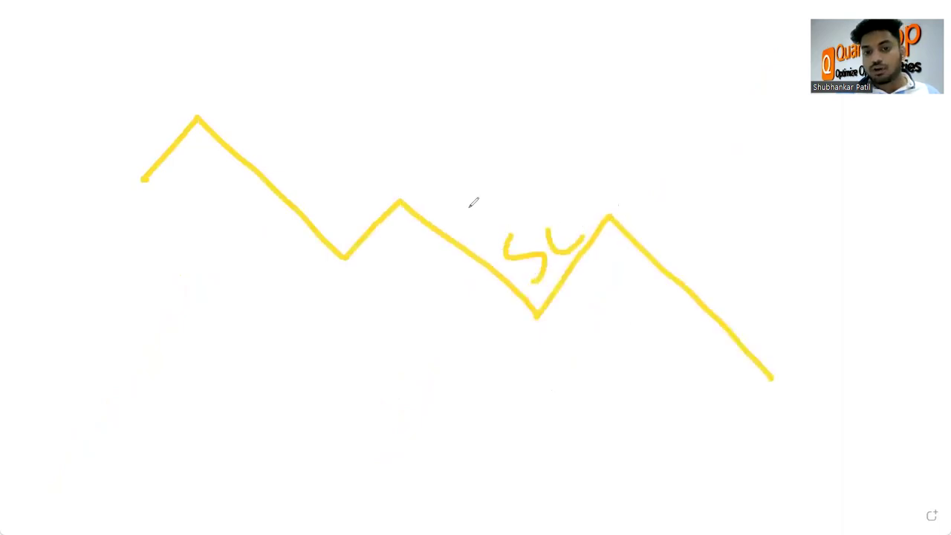
{"action": "mouse_move", "coordinate": [427, 175]}
{"action": "left_mouse_down"}
{"action": "mouse_move", "coordinate": [434, 220]}
{"action": "mouse_move", "coordinate": [486, 221]}
{"action": "mouse_move", "coordinate": [490, 232]}
{"action": "left_mouse_up"}
{"action": "left_click_drag", "start_coordinate": [496, 199], "coordinate": [483, 239]}
{"action": "left_click", "coordinate": [309, 179]}
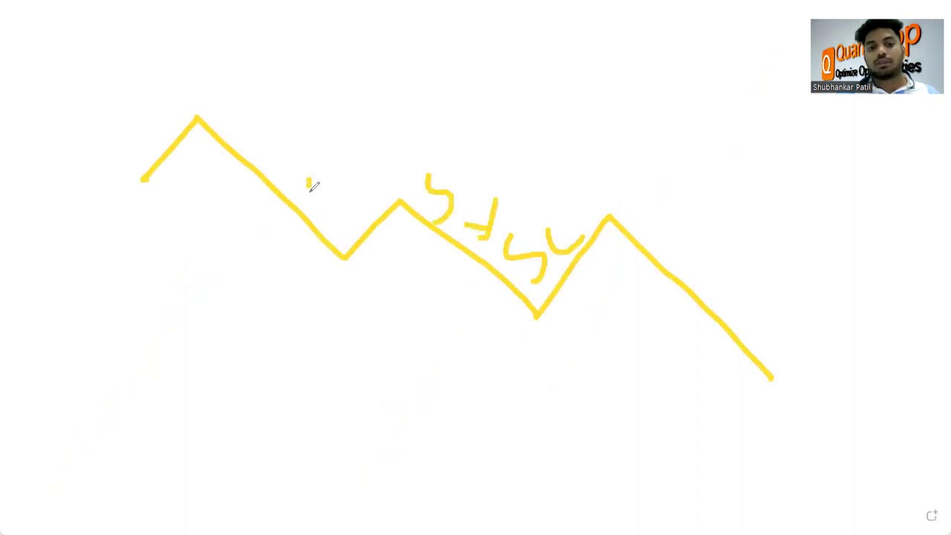
{"action": "left_click_drag", "start_coordinate": [310, 181], "coordinate": [331, 230]}
{"action": "left_click_drag", "start_coordinate": [355, 153], "coordinate": [382, 212]}
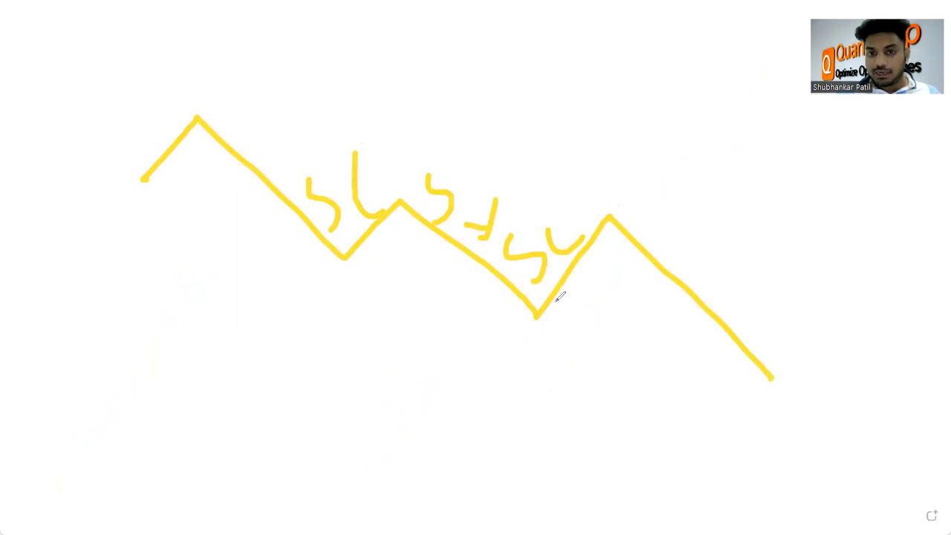
{"action": "left_click_drag", "start_coordinate": [561, 327], "coordinate": [610, 251]}
{"action": "left_click_drag", "start_coordinate": [572, 282], "coordinate": [617, 309]}
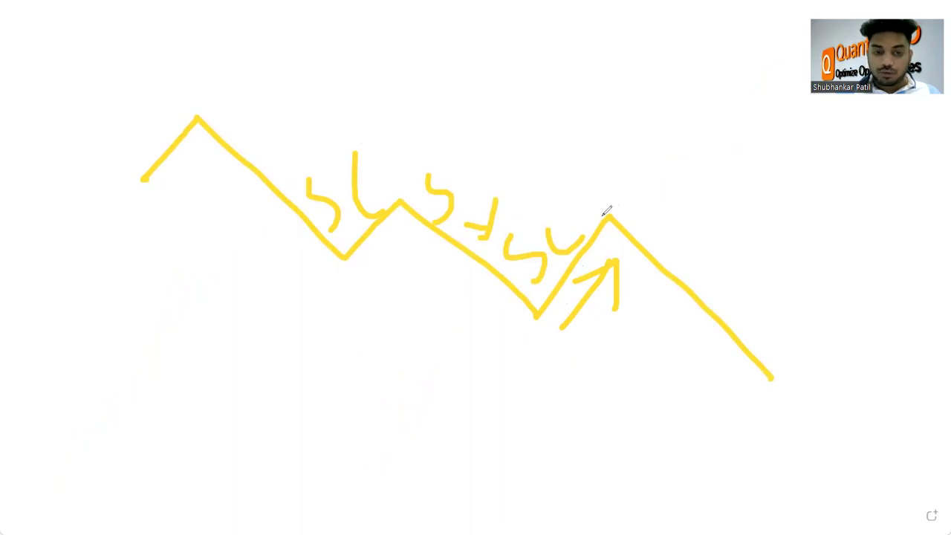
- Write S beside the left peak and a large S with an arrow pointing to L
{"action": "mouse_move", "coordinate": [266, 133]}
{"action": "left_mouse_down"}
{"action": "mouse_move", "coordinate": [274, 125]}
{"action": "mouse_move", "coordinate": [256, 169]}
{"action": "left_mouse_up"}
{"action": "mouse_move", "coordinate": [120, 308]}
{"action": "left_mouse_down"}
{"action": "mouse_move", "coordinate": [99, 395]}
{"action": "mouse_move", "coordinate": [56, 405]}
{"action": "left_mouse_up"}
{"action": "left_click_drag", "start_coordinate": [181, 344], "coordinate": [267, 328]}
{"action": "left_click_drag", "start_coordinate": [241, 299], "coordinate": [247, 399]}
{"action": "mouse_move", "coordinate": [355, 298]}
{"action": "left_mouse_down"}
{"action": "mouse_move", "coordinate": [338, 364]}
{"action": "mouse_move", "coordinate": [441, 315]}
{"action": "left_mouse_up"}
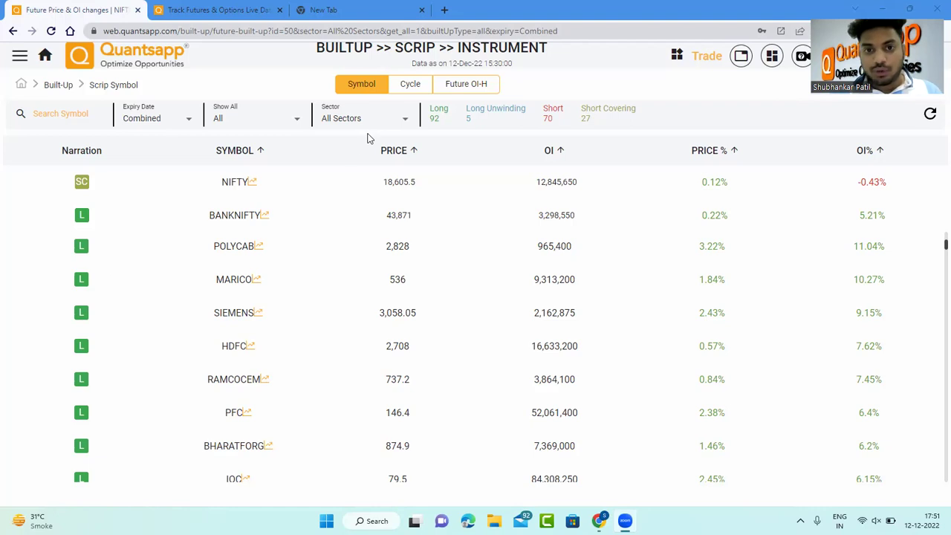
- Open the Future OI-H history chart for BANKNIFTY
{"action": "left_click", "coordinate": [481, 88]}
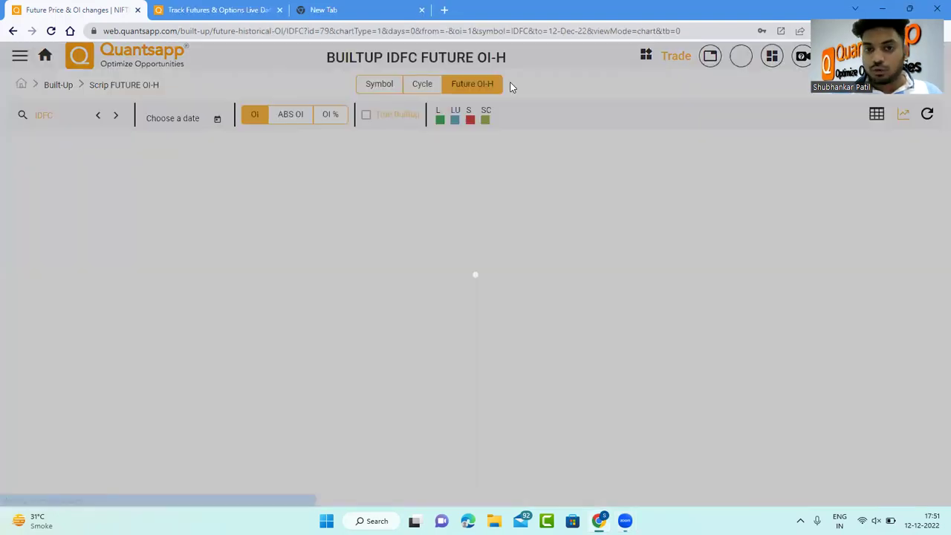
{"action": "left_click", "coordinate": [88, 114]}
{"action": "type", "text": "BANKNIFTY"}
{"action": "left_click", "coordinate": [89, 143]}
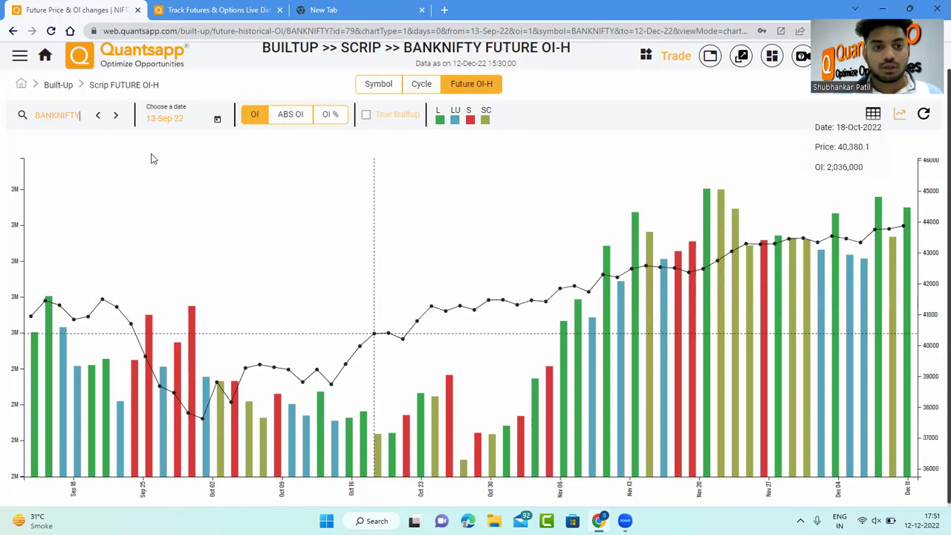
- Set the chart's start date to 02-Jun-2021
{"action": "left_click", "coordinate": [217, 121]}
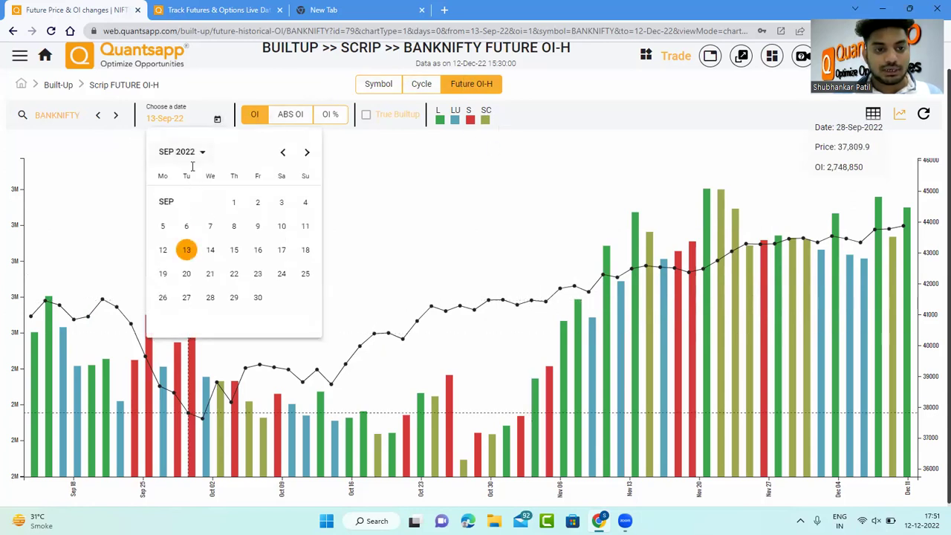
{"action": "left_click", "coordinate": [207, 152]}
{"action": "left_click", "coordinate": [255, 310]}
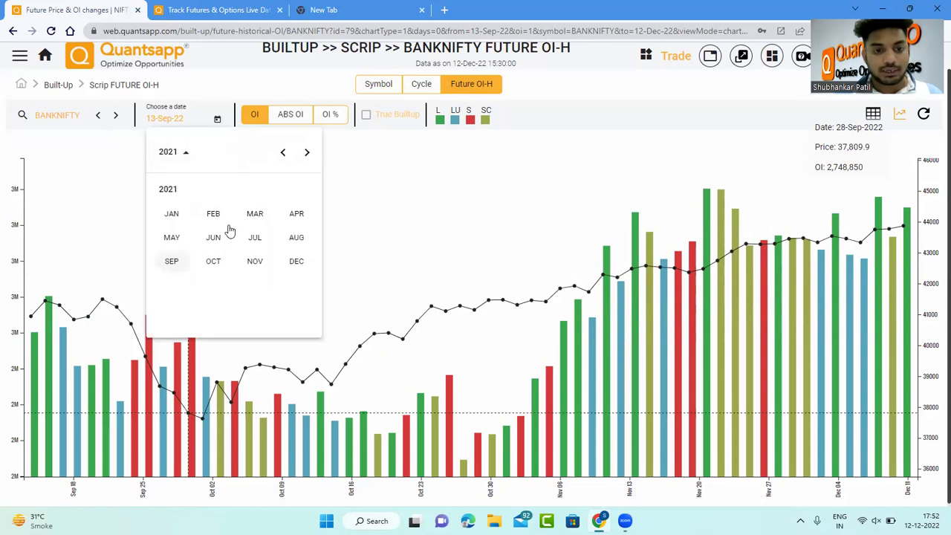
{"action": "left_click", "coordinate": [216, 236]}
{"action": "left_click", "coordinate": [214, 229]}
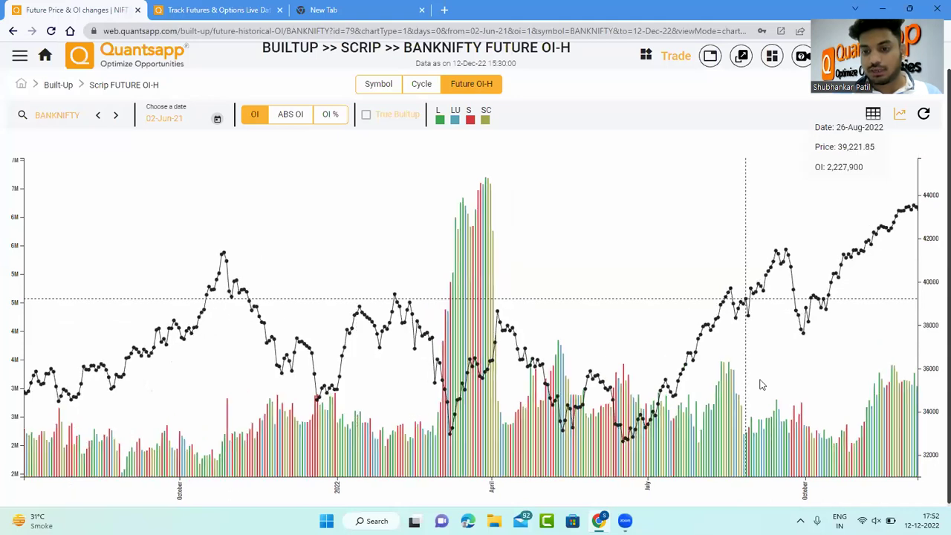
- Zoom and pan the BANKNIFTY OI chart to the July–August 2022 build-up bars
{"action": "scroll", "coordinate": [777, 431], "scroll_direction": "up", "scroll_amount": 5}
{"action": "scroll", "coordinate": [750, 434], "scroll_direction": "up", "scroll_amount": 5}
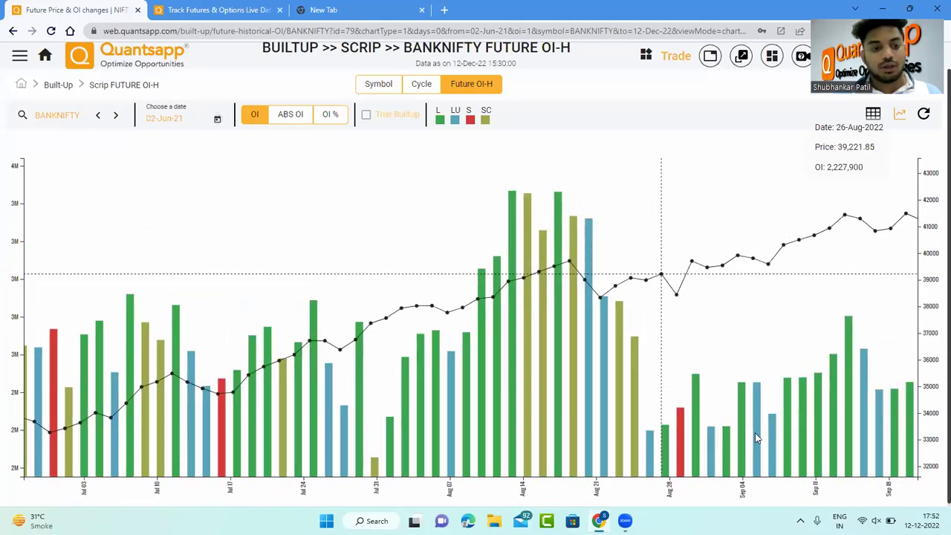
{"action": "scroll", "coordinate": [351, 428], "scroll_direction": "down", "scroll_amount": 5}
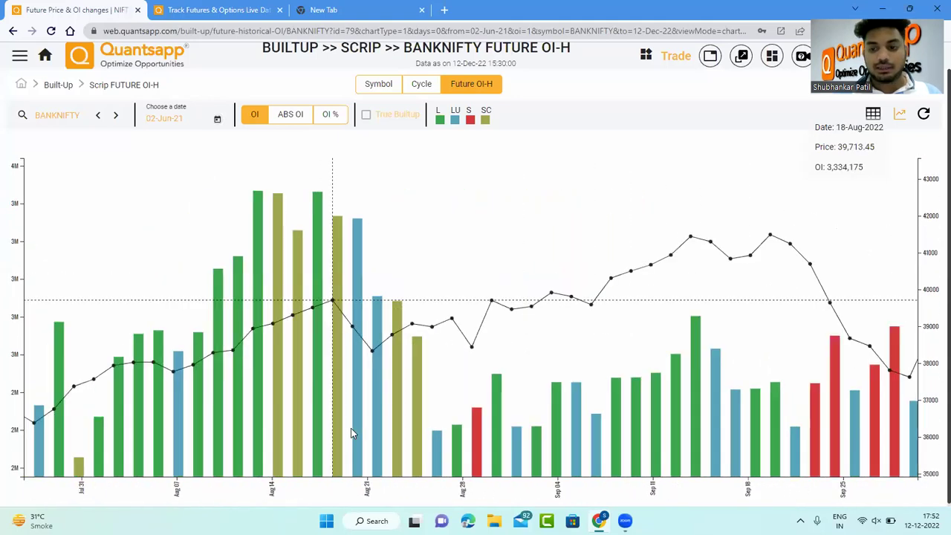
{"action": "left_click_drag", "start_coordinate": [397, 420], "coordinate": [565, 402]}
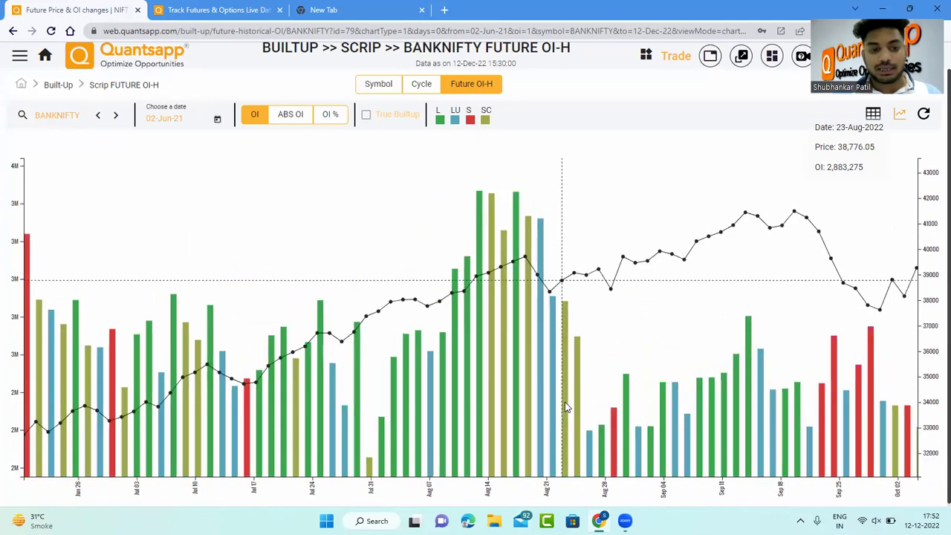
{"action": "scroll", "coordinate": [564, 402], "scroll_direction": "up", "scroll_amount": 1}
{"action": "scroll", "coordinate": [565, 402], "scroll_direction": "up", "scroll_amount": 1}
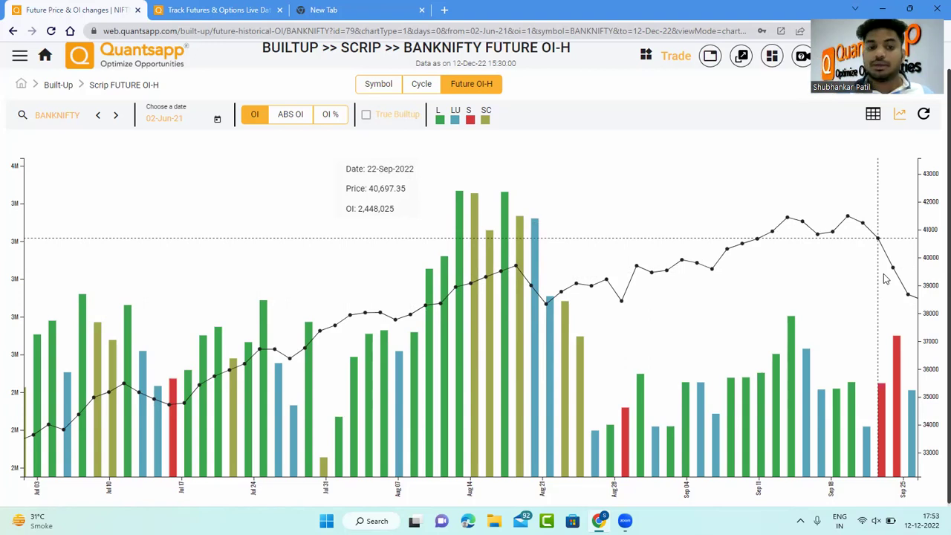
{"action": "scroll", "coordinate": [884, 279], "scroll_direction": "up", "scroll_amount": 10}
{"action": "scroll", "coordinate": [320, 445], "scroll_direction": "down", "scroll_amount": 2}
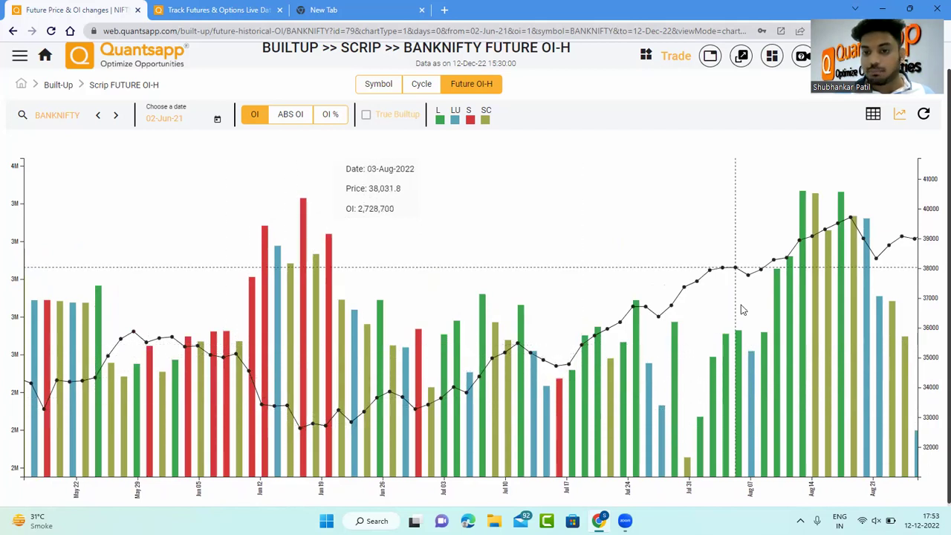
{"action": "scroll", "coordinate": [743, 310], "scroll_direction": "down", "scroll_amount": 4}
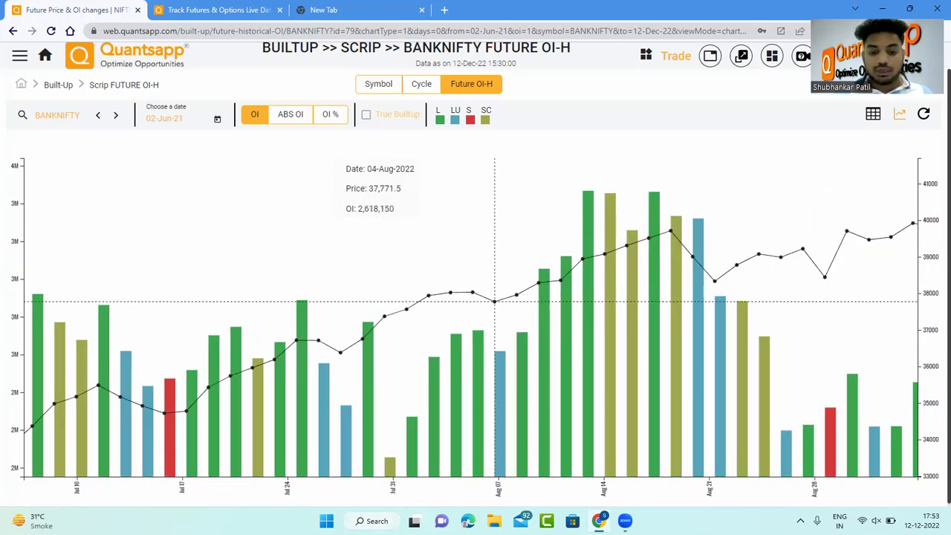
- Search Windows for 'note' to find Notepad, then dismiss the search
{"action": "left_click", "coordinate": [371, 521]}
{"action": "type", "text": "note"}
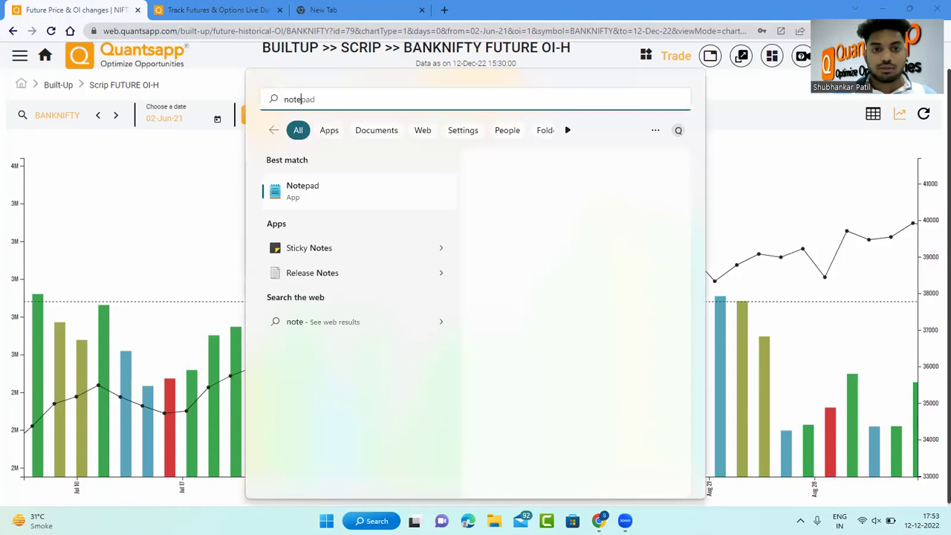
{"action": "key", "text": "Escape"}
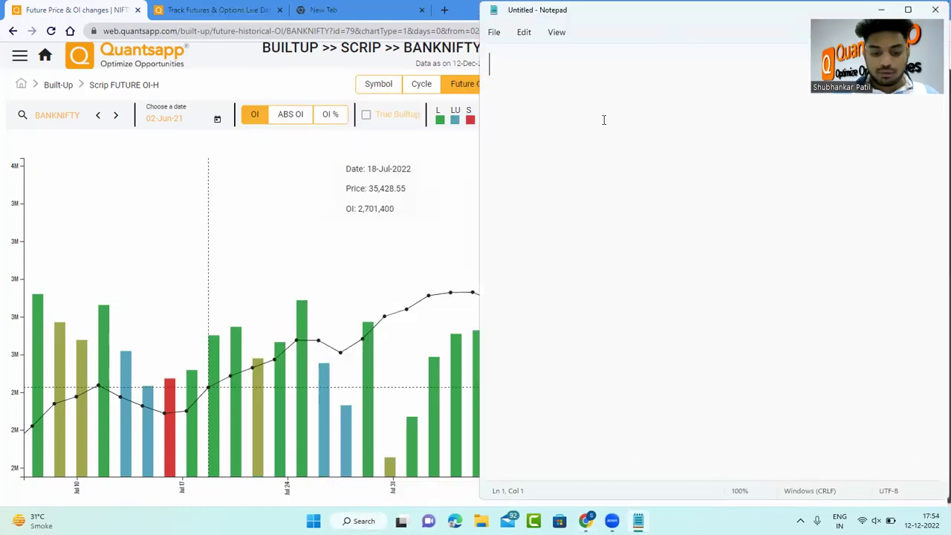
- Type the line 'L + LU -> BULLISH TREND (GREEN + BLUE)' in Notepad
{"action": "type", "text": "L"}
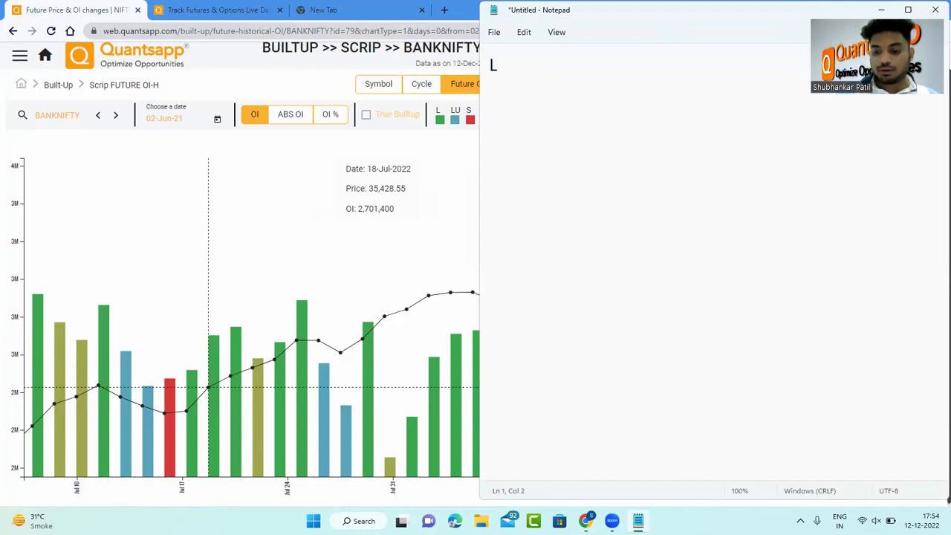
{"action": "type", "text": " + LU "}
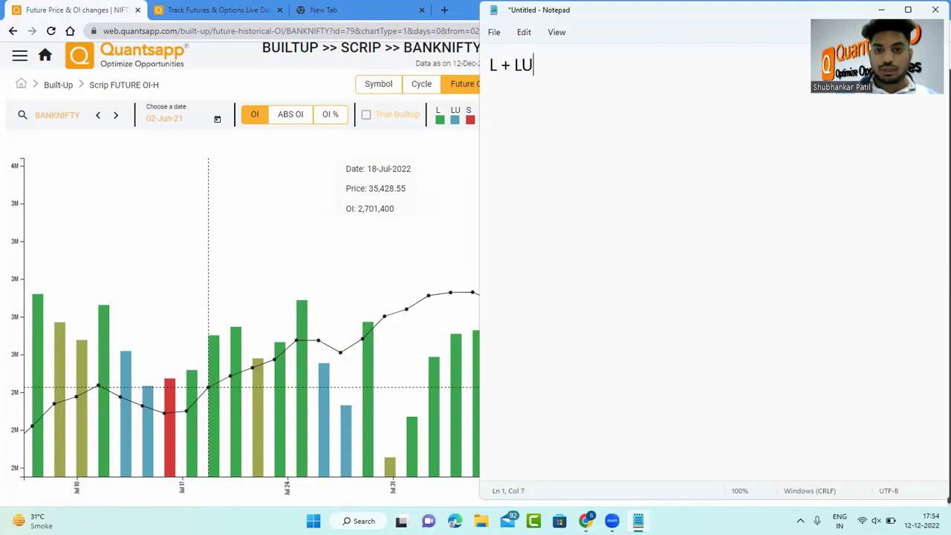
{"action": "type", "text": "-> "}
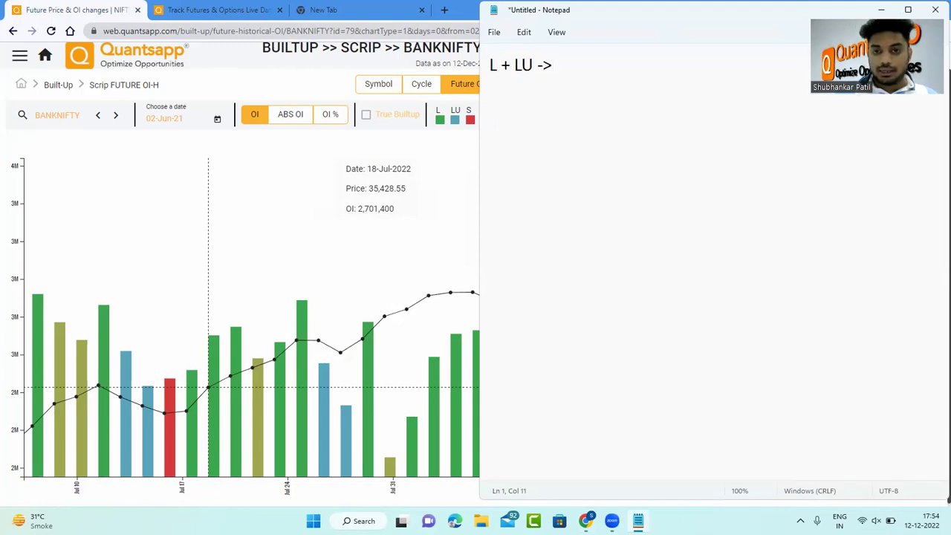
{"action": "type", "text": "bU"}
{"action": "key", "text": "BackSpace"}
{"action": "key", "text": "BackSpace"}
{"action": "type", "text": "BU"}
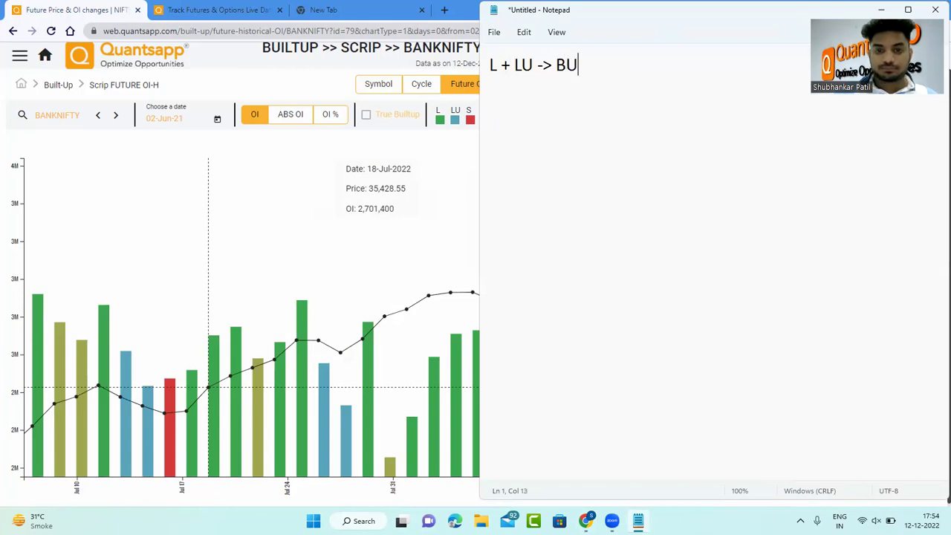
{"action": "type", "text": "LLISH TRREN"}
{"action": "key", "text": "BackSpace"}
{"action": "key", "text": "BackSpace"}
{"action": "key", "text": "BackSpace"}
{"action": "type", "text": "N"}
{"action": "key", "text": "BackSpace"}
{"action": "type", "text": "END"}
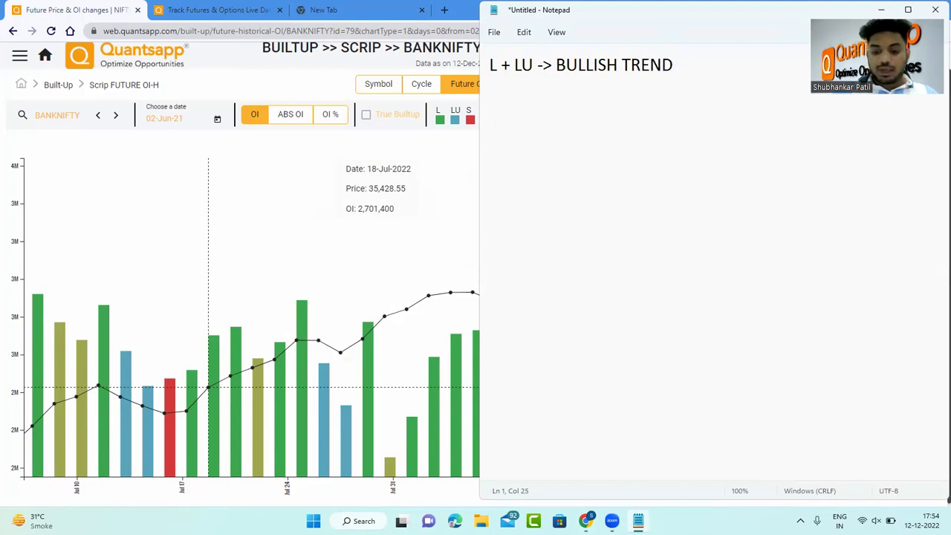
{"action": "type", "text": " (GREEN "}
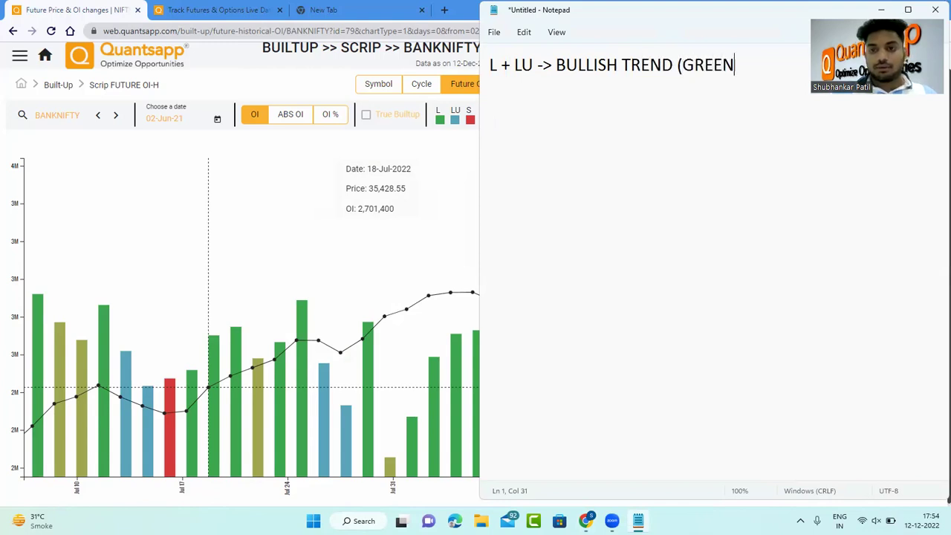
{"action": "type", "text": "+ b"}
{"action": "key", "text": "BackSpace"}
{"action": "type", "text": "BLUE)"}
- On a new line, type 'S + SC -> BEARISH TREND (RED + YELLOW)'
{"action": "key", "text": "Return"}
{"action": "type", "text": "S + SC ->"}
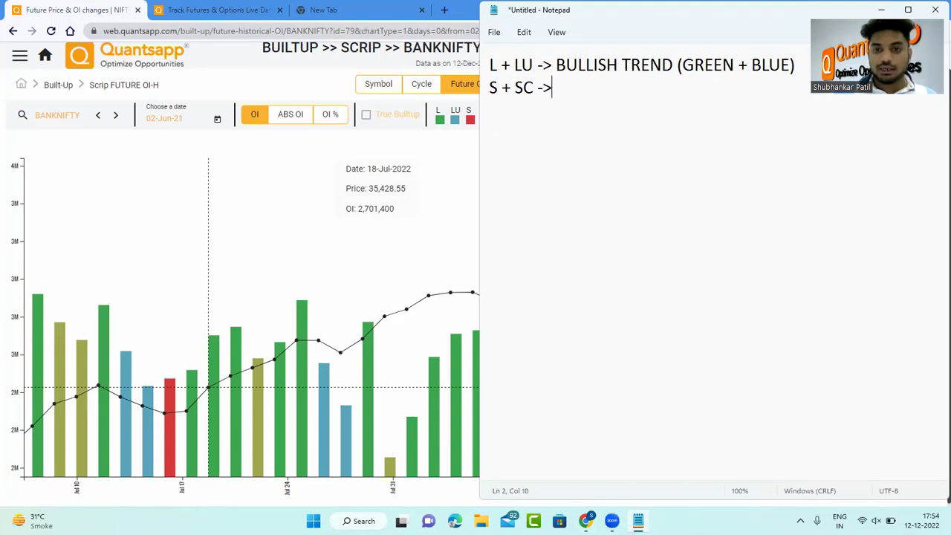
{"action": "type", "text": " BEARI"}
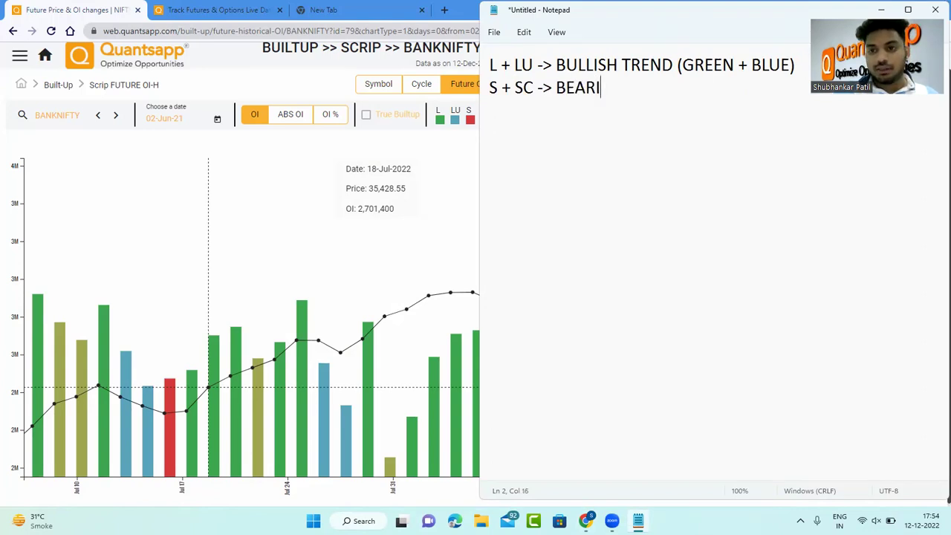
{"action": "type", "text": "SH TR"}
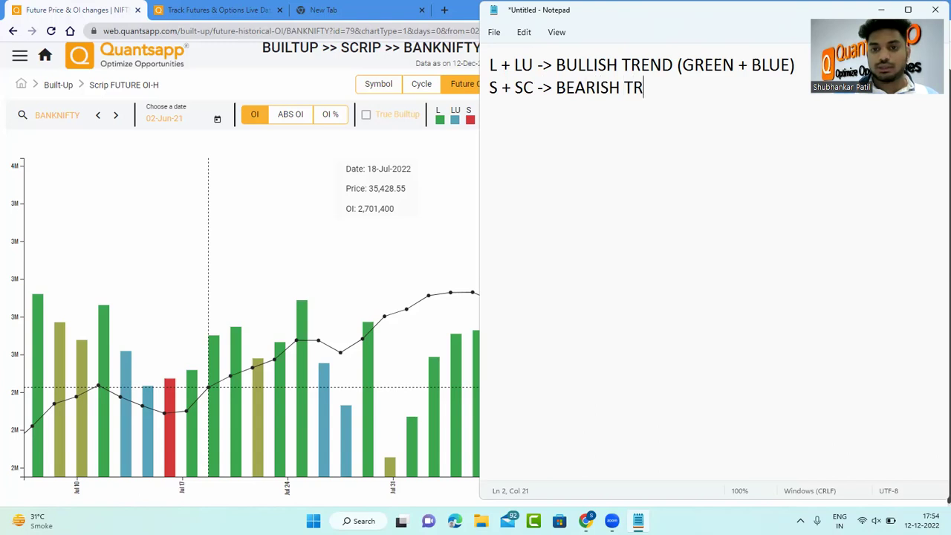
{"action": "type", "text": "END ("}
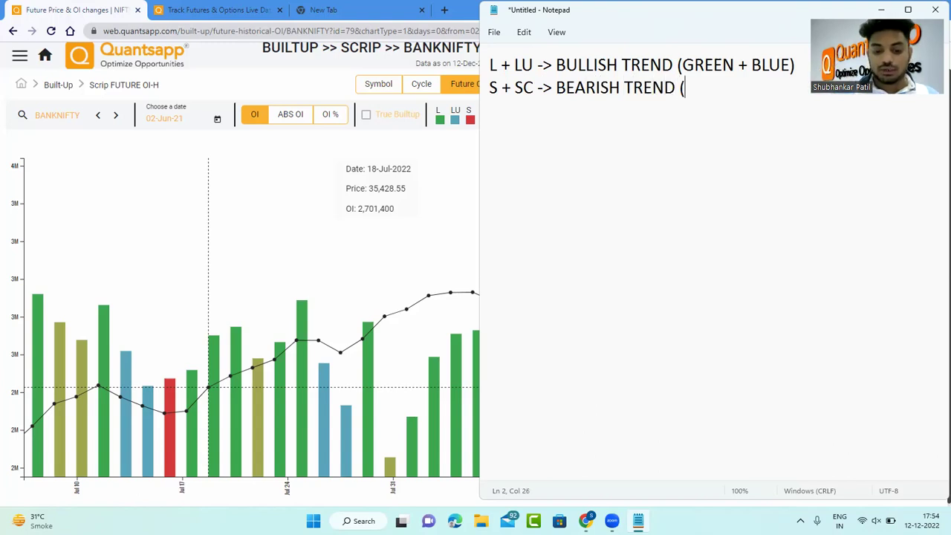
{"action": "type", "text": "RED"}
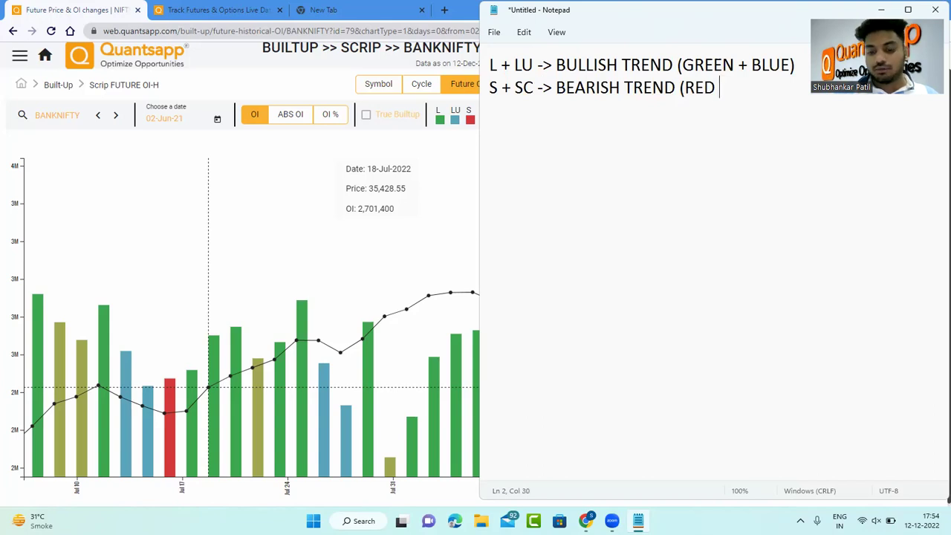
{"action": "type", "text": "YELLOW"}
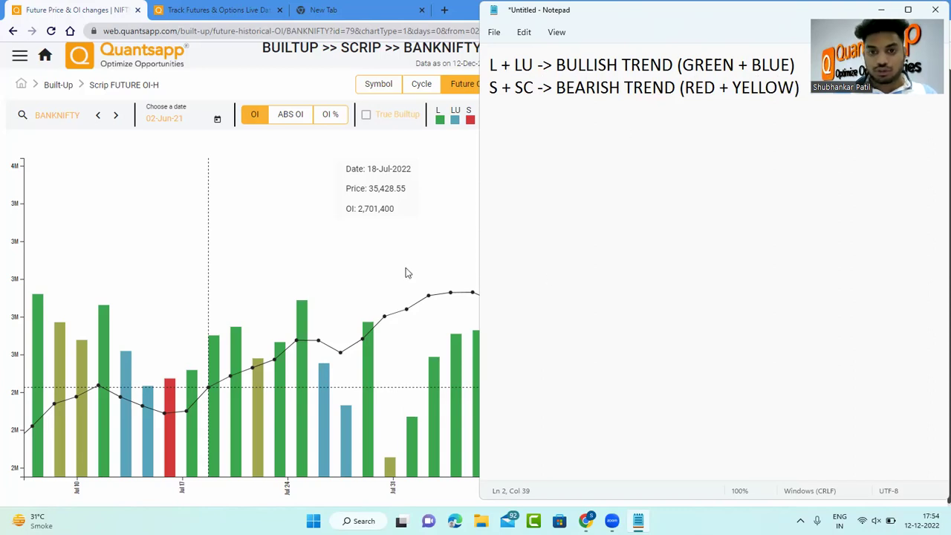
- Return to the BANKNIFTY OI chart and scroll it to the September–November 2022 bars
{"action": "key", "text": "alt+Tab"}
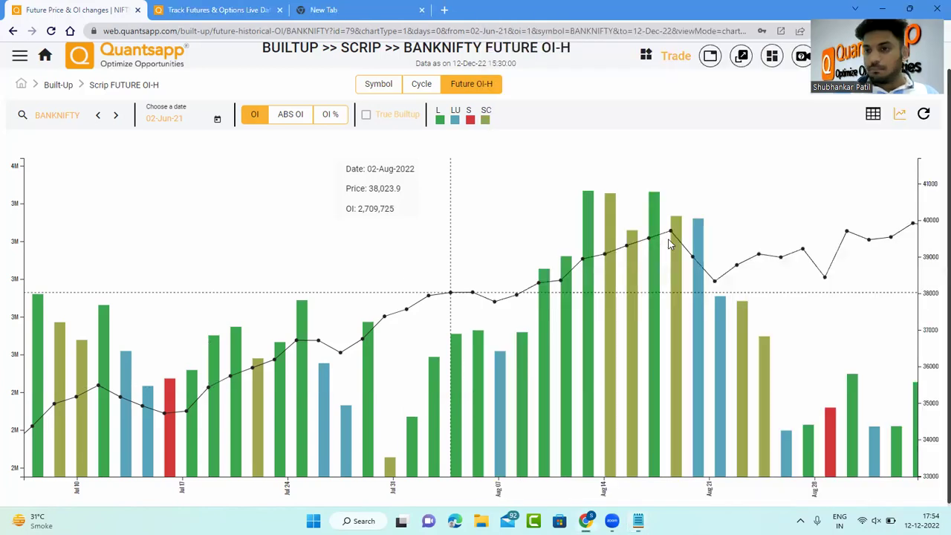
{"action": "scroll", "coordinate": [862, 319], "scroll_direction": "down", "scroll_amount": 3}
{"action": "scroll", "coordinate": [739, 321], "scroll_direction": "down", "scroll_amount": 4}
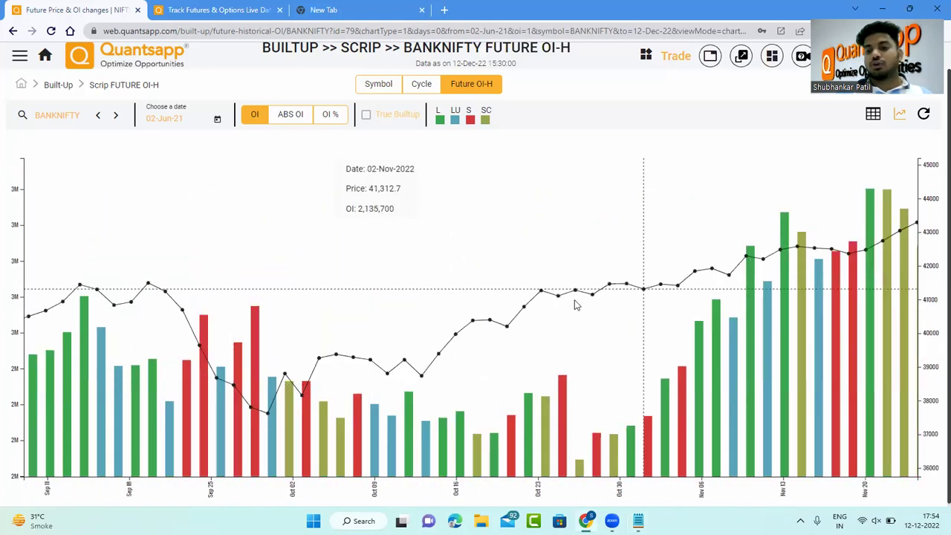
{"action": "scroll", "coordinate": [573, 304], "scroll_direction": "down", "scroll_amount": 4}
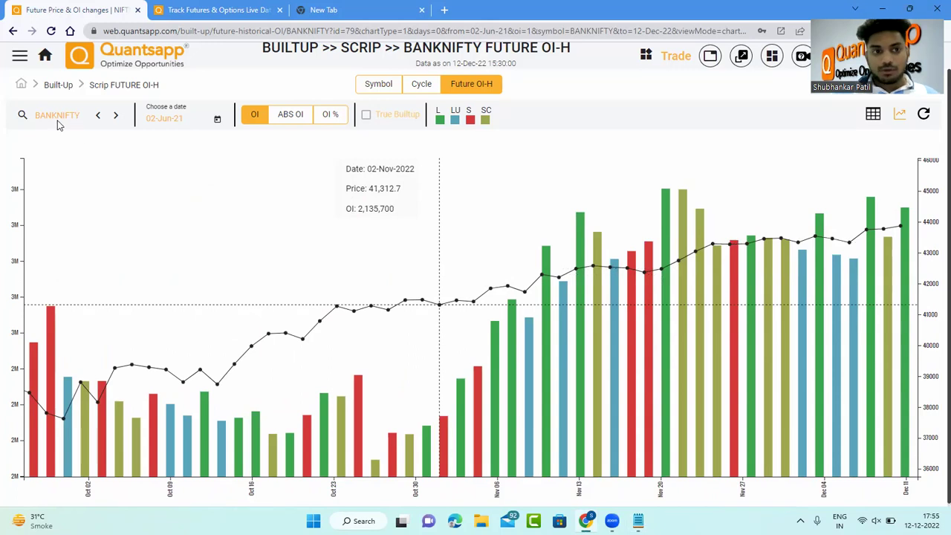
- Open the Future Builtup Cycle page, add a 'HIGH CONVICTION IDEAS' heading in Notepad, and return
{"action": "left_click", "coordinate": [422, 85]}
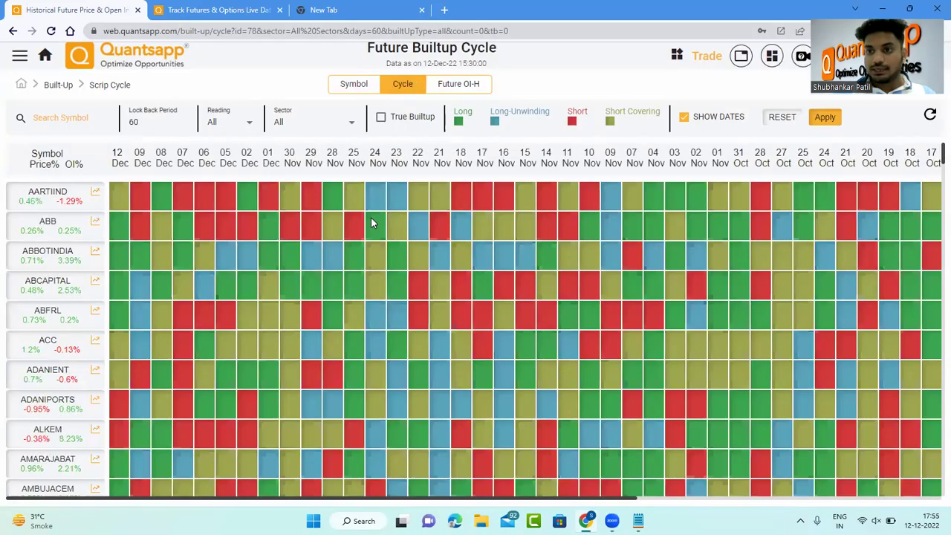
{"action": "key", "text": "alt+Tab"}
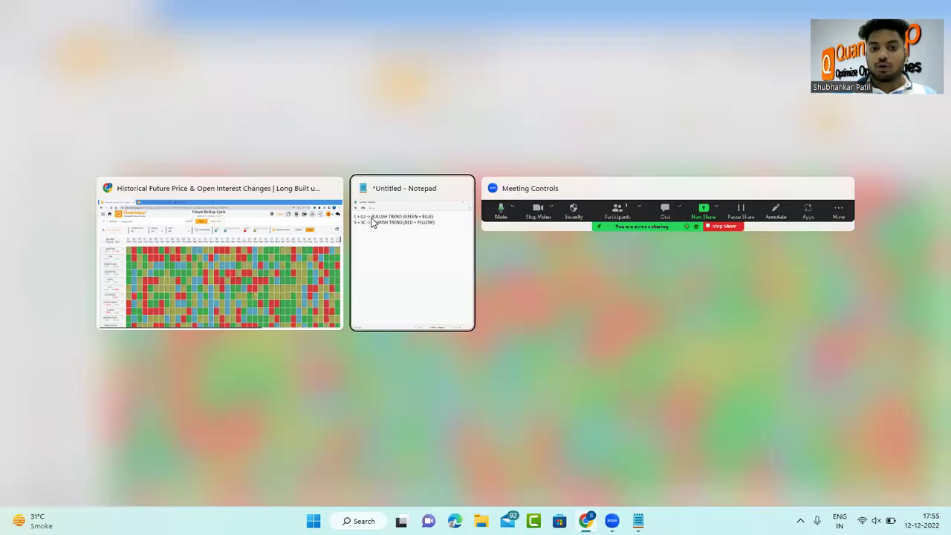
{"action": "type", "text": "HIGH CO"}
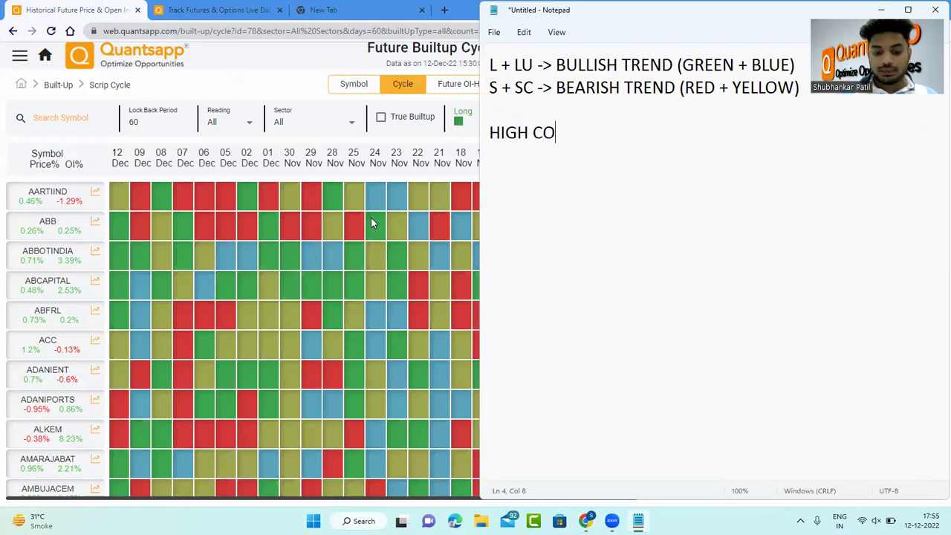
{"action": "type", "text": "NVICTION IDEAS"}
{"action": "key", "text": "Return"}
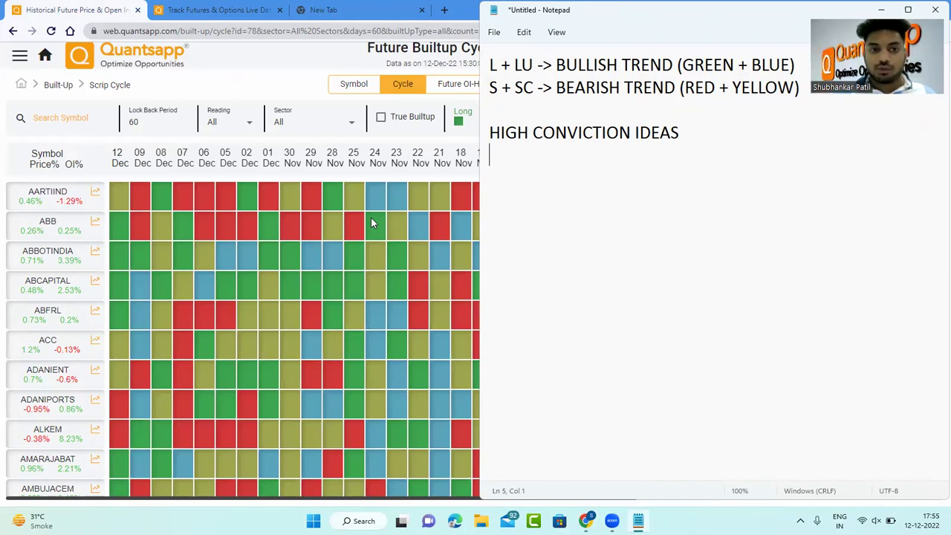
{"action": "left_click", "coordinate": [143, 123]}
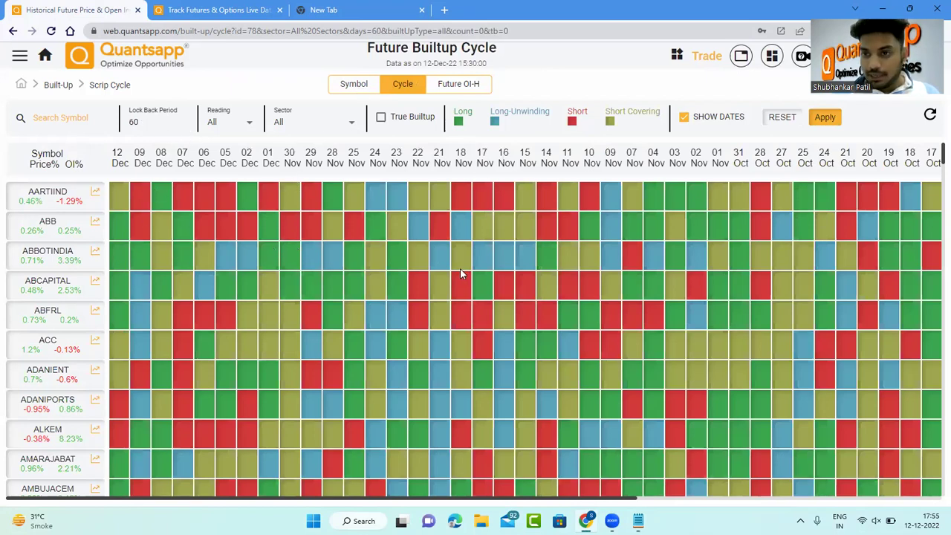
- Filter the cycle grid with a 20-day lookback, 'L - LU' reading and count 14
{"action": "scroll", "coordinate": [359, 385], "scroll_direction": "down", "scroll_amount": 7}
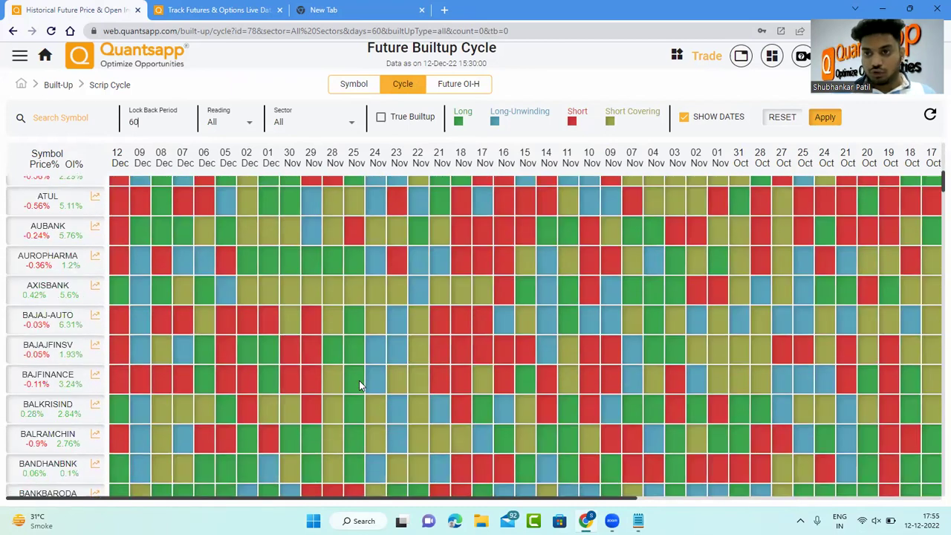
{"action": "scroll", "coordinate": [359, 385], "scroll_direction": "up", "scroll_amount": 4}
{"action": "scroll", "coordinate": [358, 385], "scroll_direction": "up", "scroll_amount": 3}
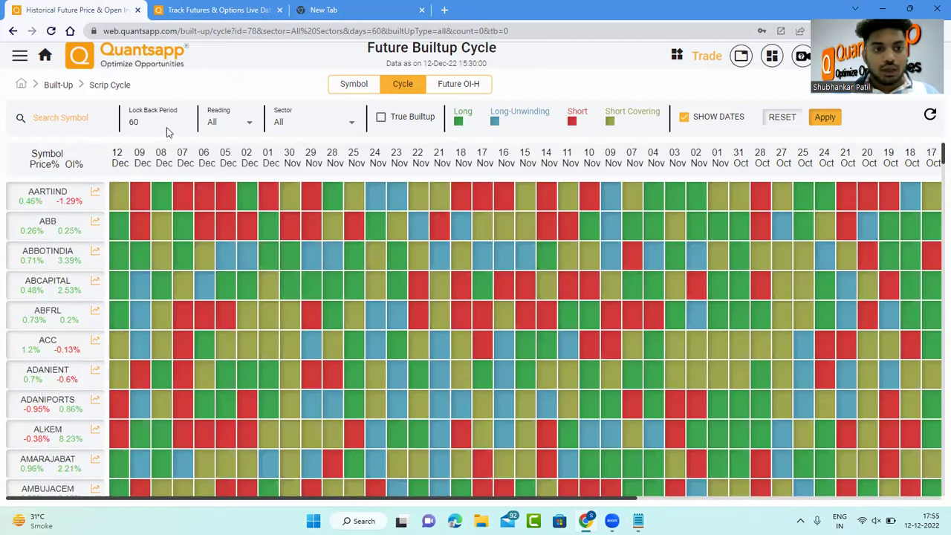
{"action": "type", "text": "20"}
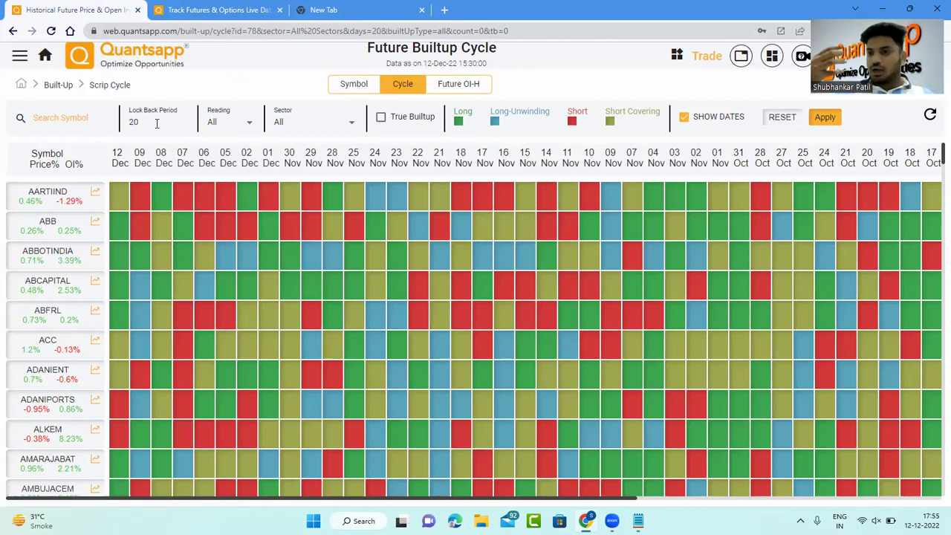
{"action": "left_click", "coordinate": [233, 123]}
{"action": "left_click", "coordinate": [232, 223]}
{"action": "key", "text": "alt+Tab"}
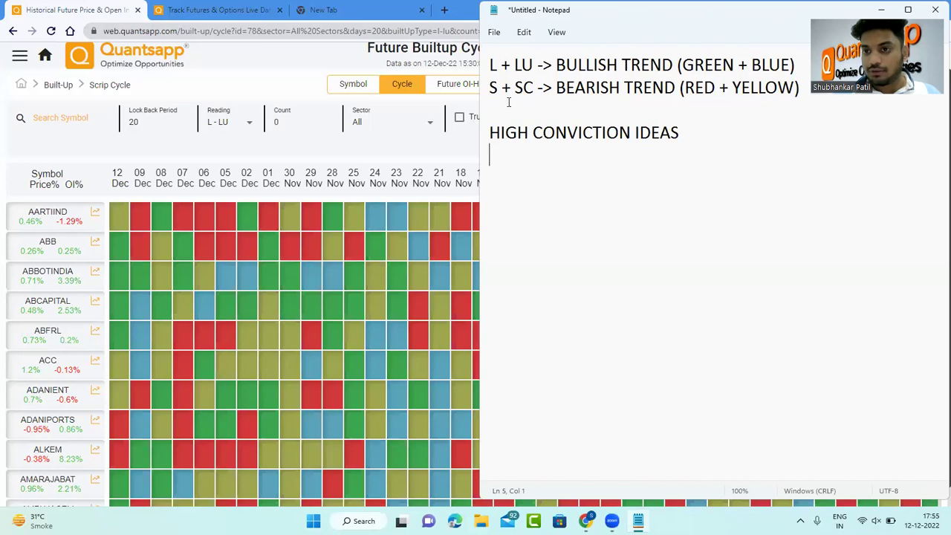
{"action": "key", "text": "alt+Tab"}
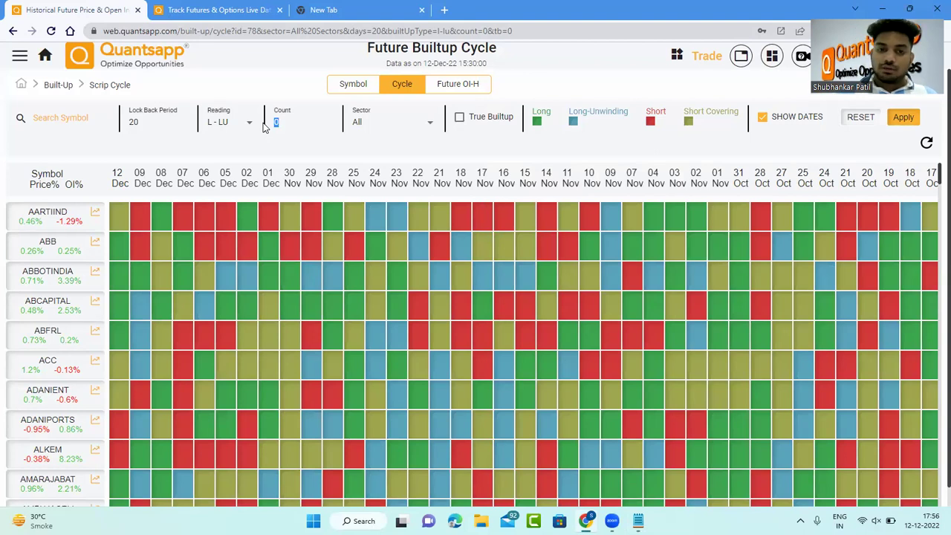
{"action": "type", "text": "14"}
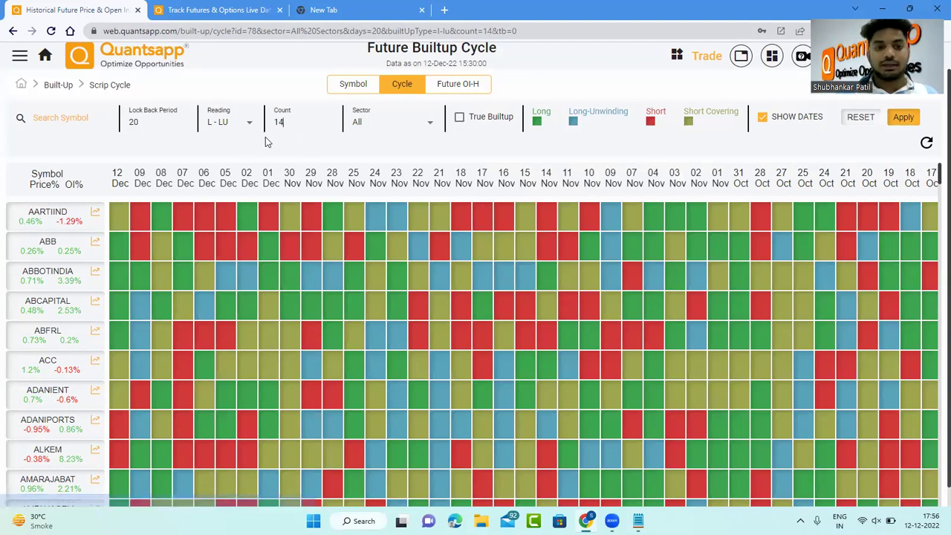
{"action": "left_click", "coordinate": [903, 117]}
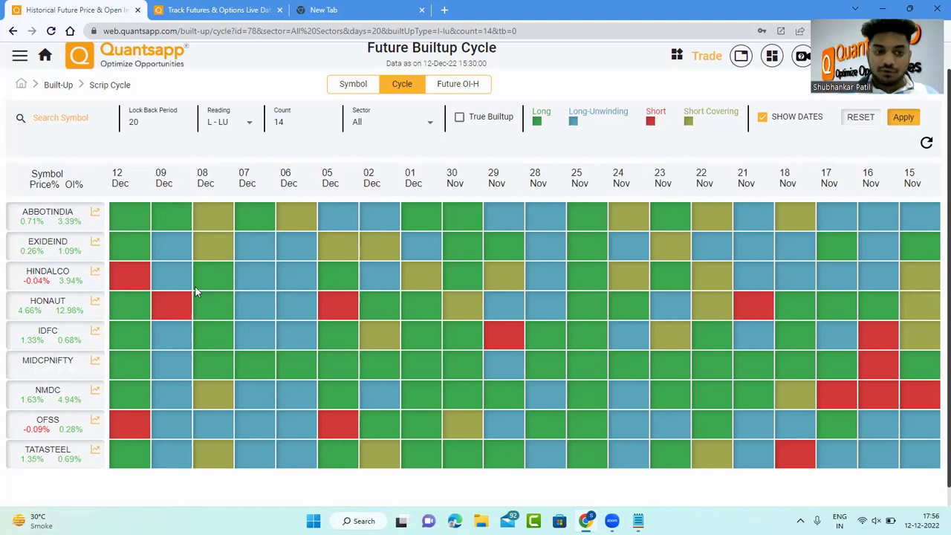
- Open TATASTEEL's Future OI-H chart, then switch the chart to NMDC
{"action": "left_click", "coordinate": [54, 455]}
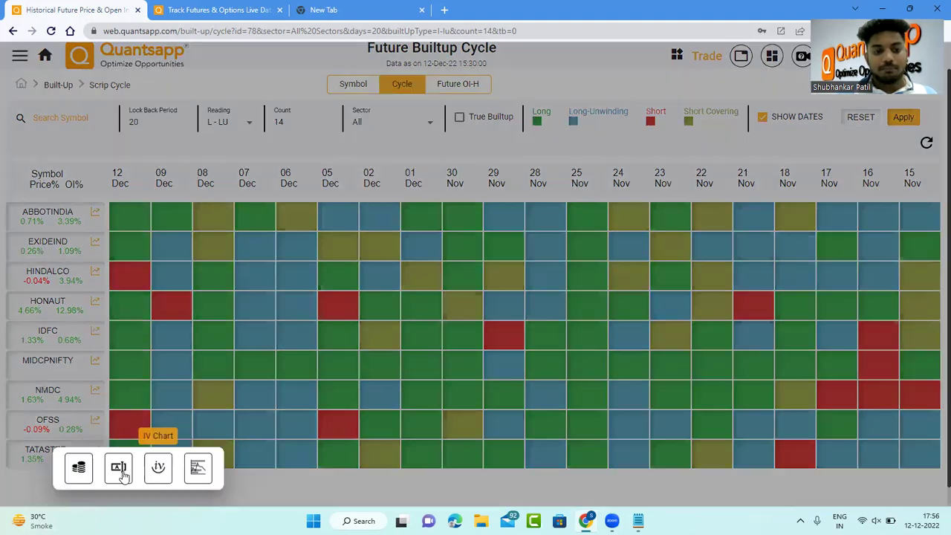
{"action": "left_click", "coordinate": [120, 469]}
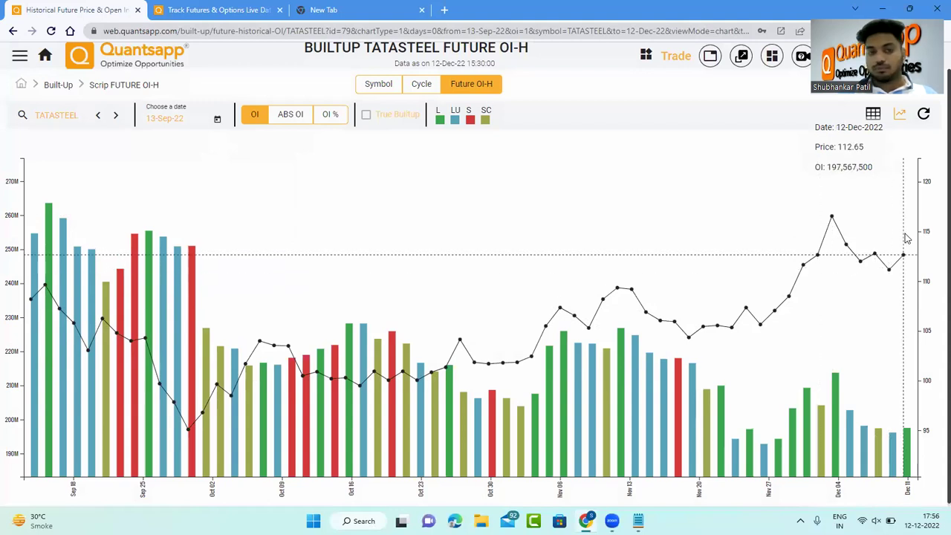
{"action": "left_click", "coordinate": [60, 116]}
{"action": "type", "text": "NMD"}
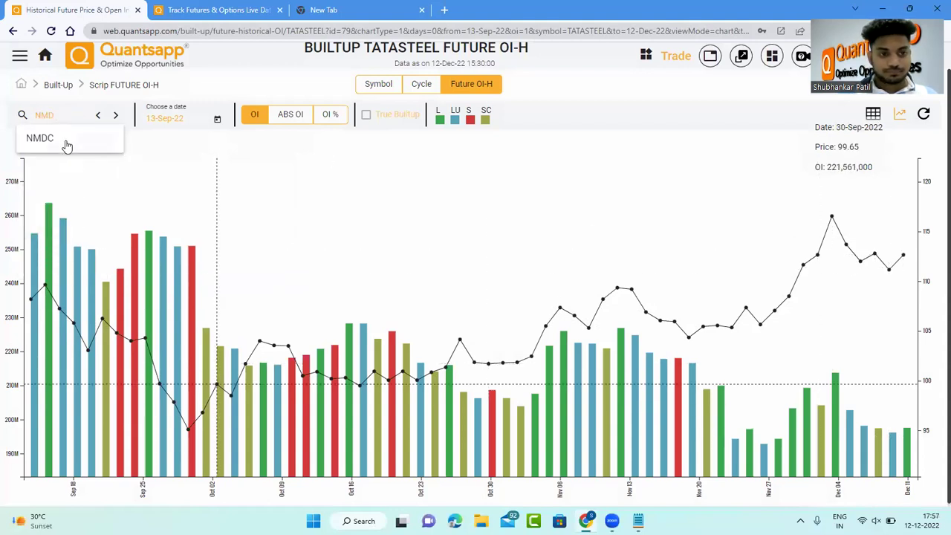
{"action": "left_click", "coordinate": [66, 143]}
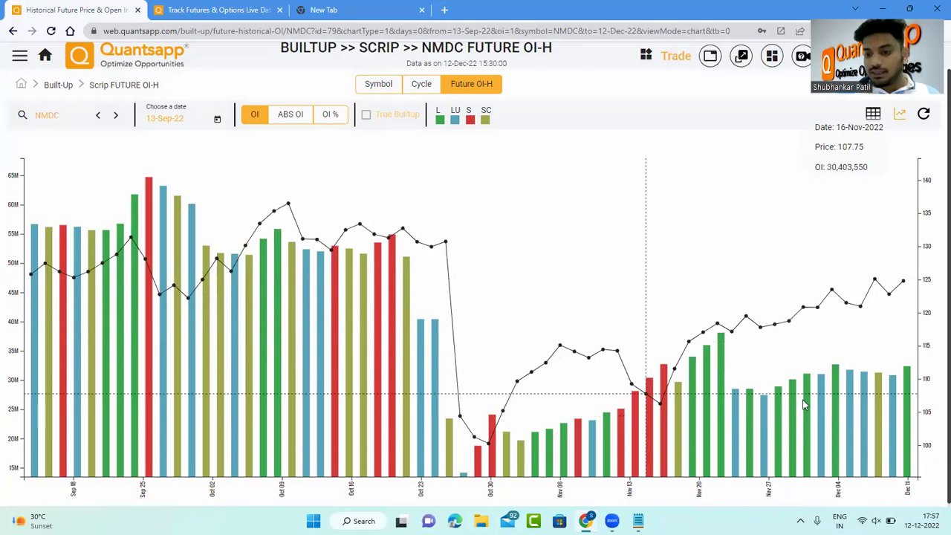
- Filter the Cycle grid for a 20-day look-back period, reading 'S - SC' and count 14
{"action": "left_click", "coordinate": [425, 87]}
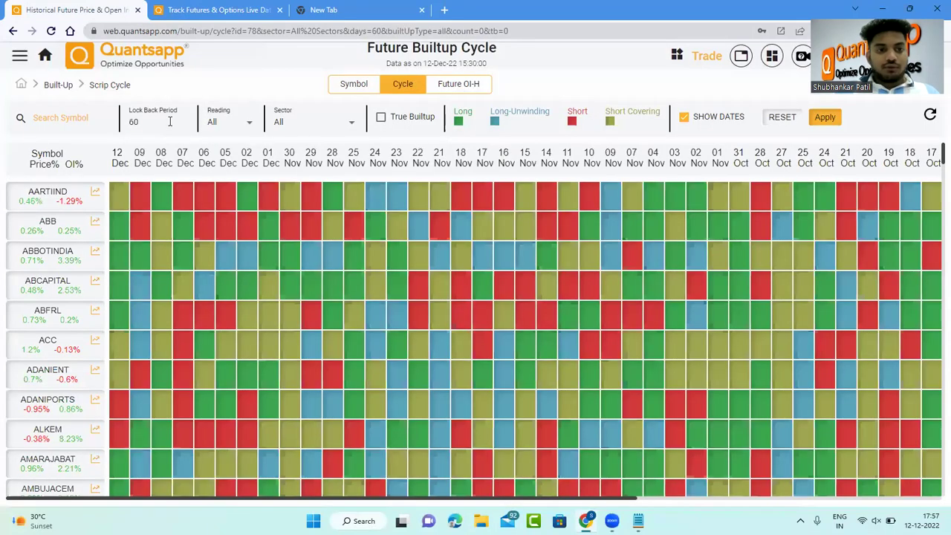
{"action": "type", "text": "20"}
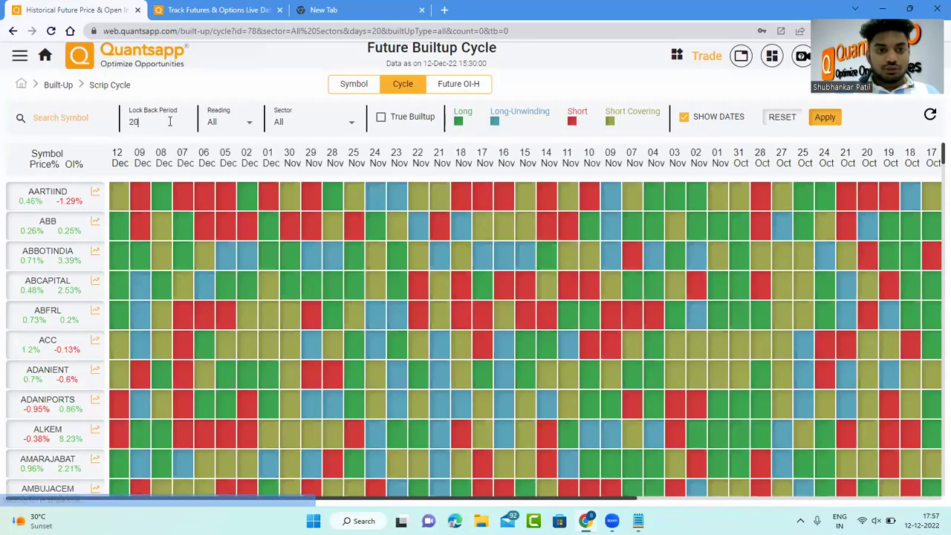
{"action": "left_click", "coordinate": [247, 125]}
{"action": "scroll", "coordinate": [226, 272], "scroll_direction": "down", "scroll_amount": 1}
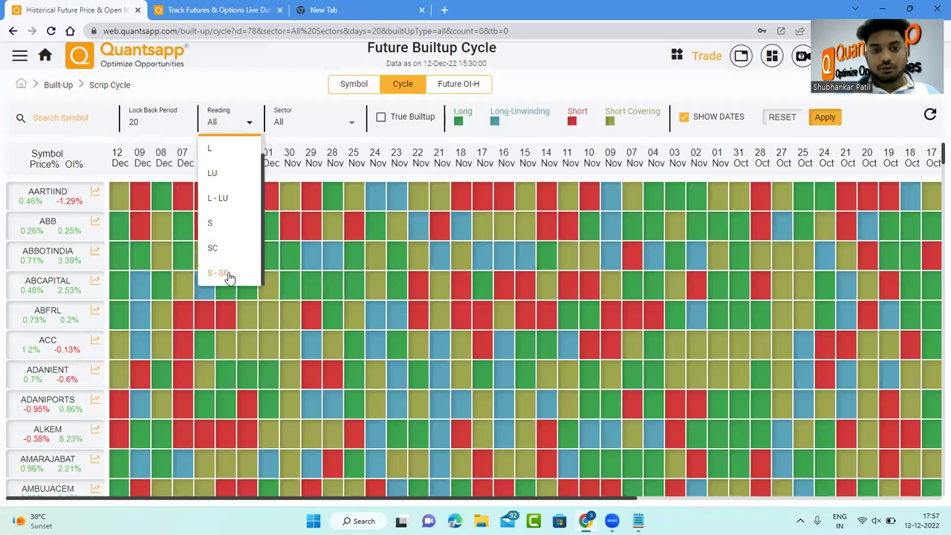
{"action": "left_click", "coordinate": [223, 273]}
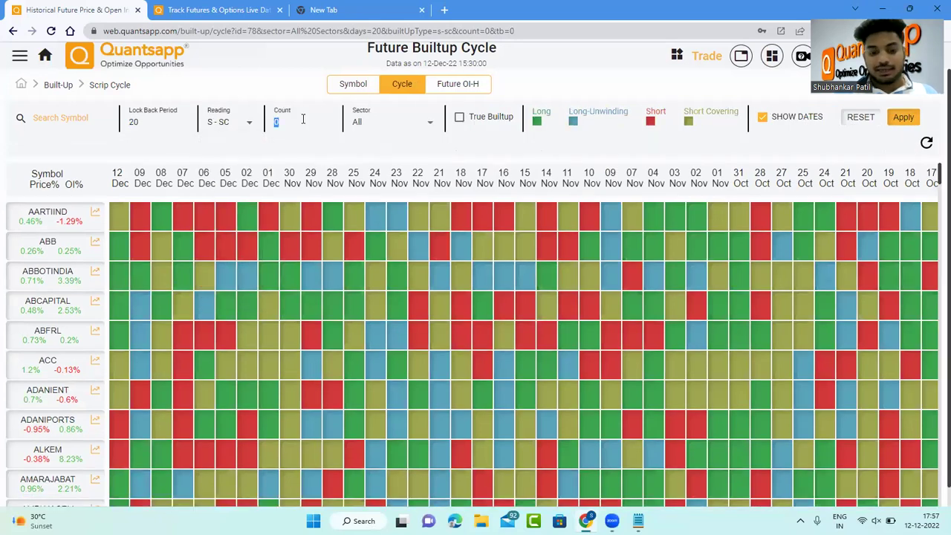
{"action": "type", "text": "4"}
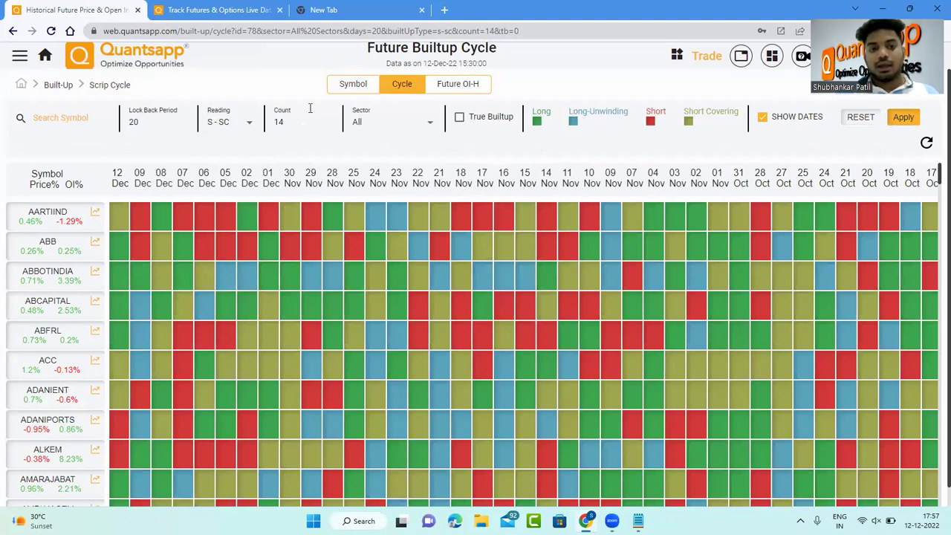
{"action": "left_click", "coordinate": [904, 119]}
- Scroll through the filtered scrips such as AUBANK and LALPATHLAB, then return to Notepad
{"action": "scroll", "coordinate": [339, 493], "scroll_direction": "down", "scroll_amount": 2}
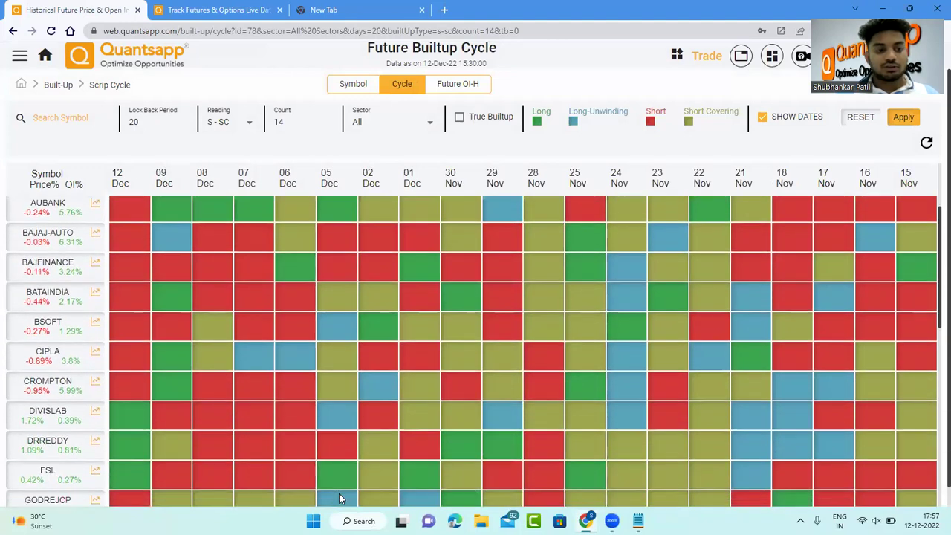
{"action": "scroll", "coordinate": [339, 494], "scroll_direction": "down", "scroll_amount": 1}
{"action": "scroll", "coordinate": [121, 494], "scroll_direction": "down", "scroll_amount": 3}
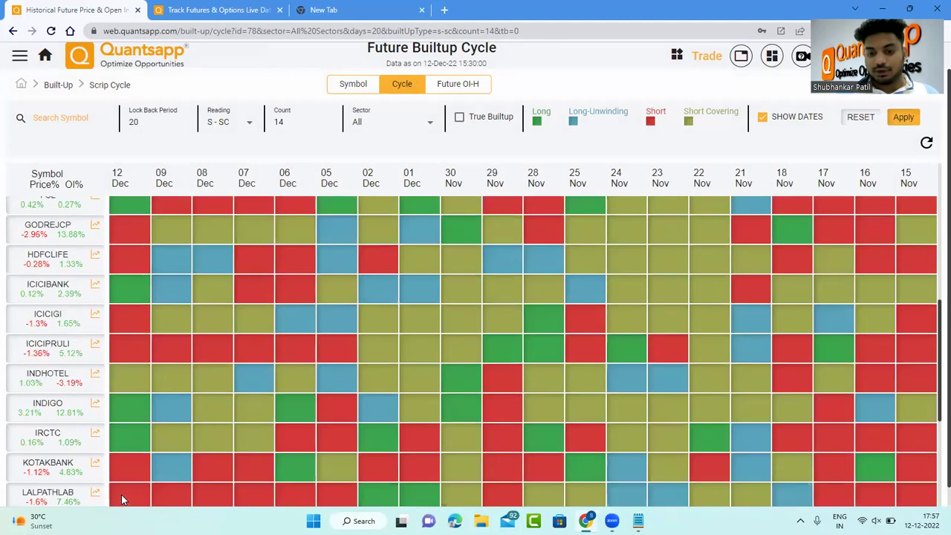
{"action": "scroll", "coordinate": [121, 494], "scroll_direction": "down", "scroll_amount": 4}
{"action": "left_click", "coordinate": [637, 520]}
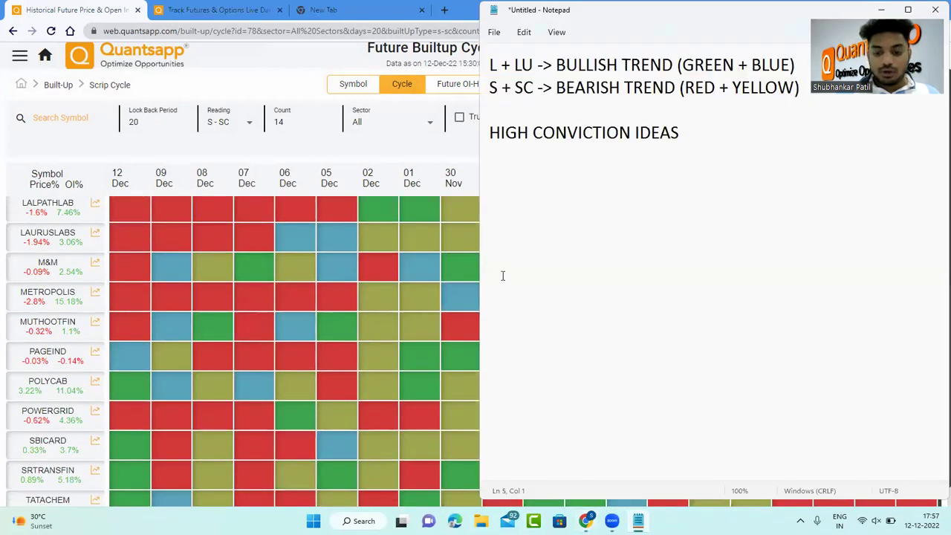
- Add '20/14 L-LU', '20/14 S-SC' and 'Moves in the making' as separate lines, plus a blank line
{"action": "type", "text": "20"}
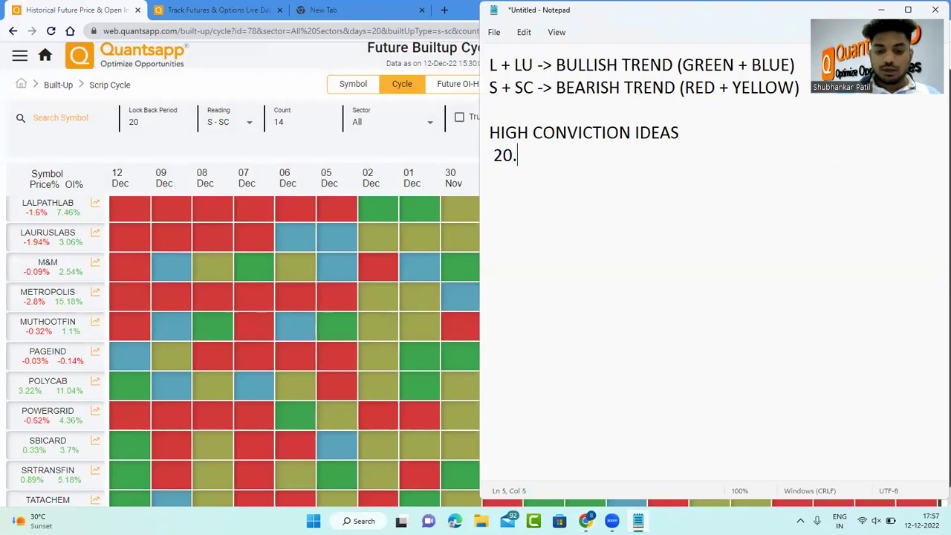
{"action": "type", "text": "/14 L"}
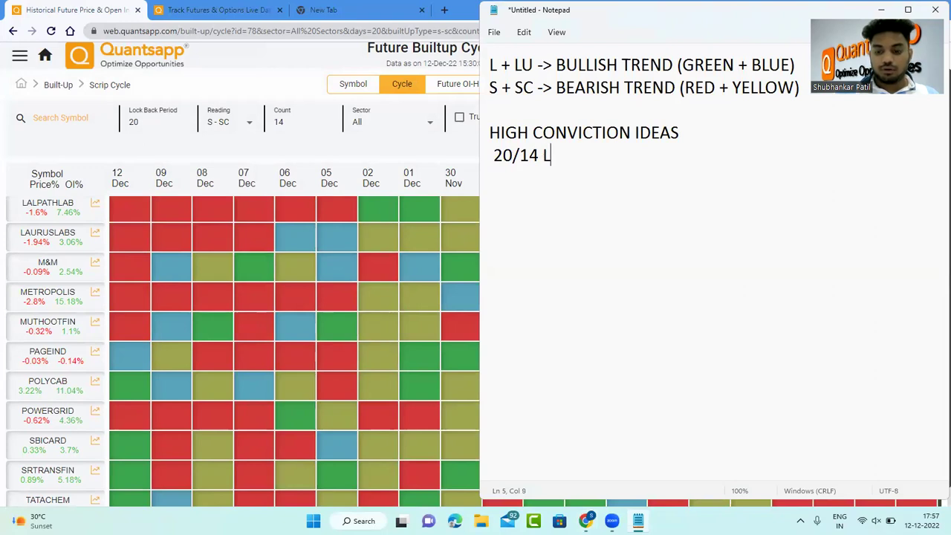
{"action": "type", "text": "-LU"}
{"action": "key", "text": "Return"}
{"action": "type", "text": "20/1"}
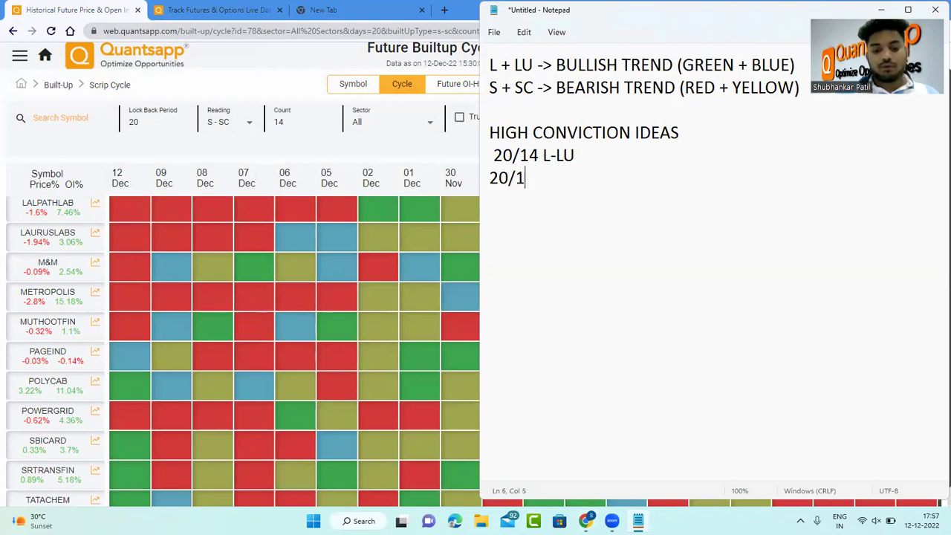
{"action": "type", "text": "4 S-SC "}
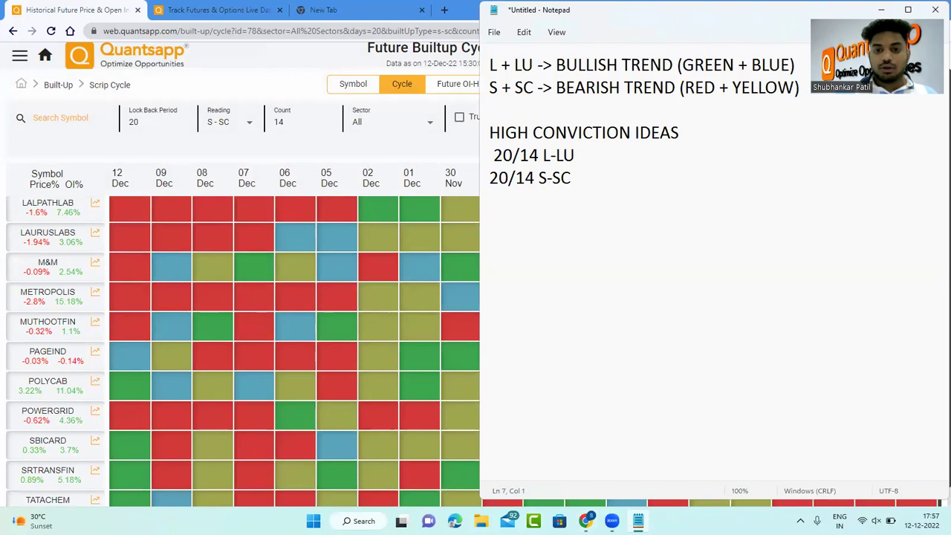
{"action": "type", "text": "Moves in "}
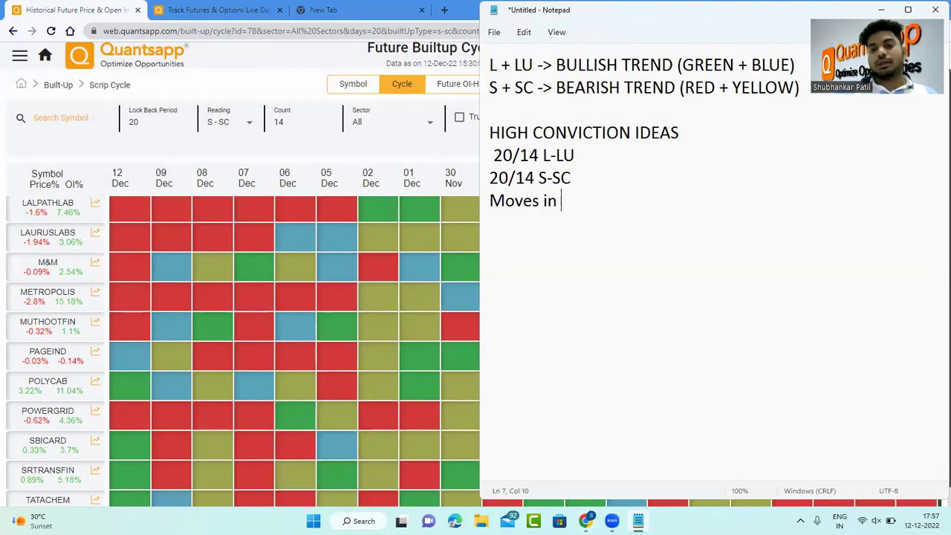
{"action": "type", "text": "the making"}
{"action": "key", "text": "Return"}
{"action": "key", "text": "Return"}
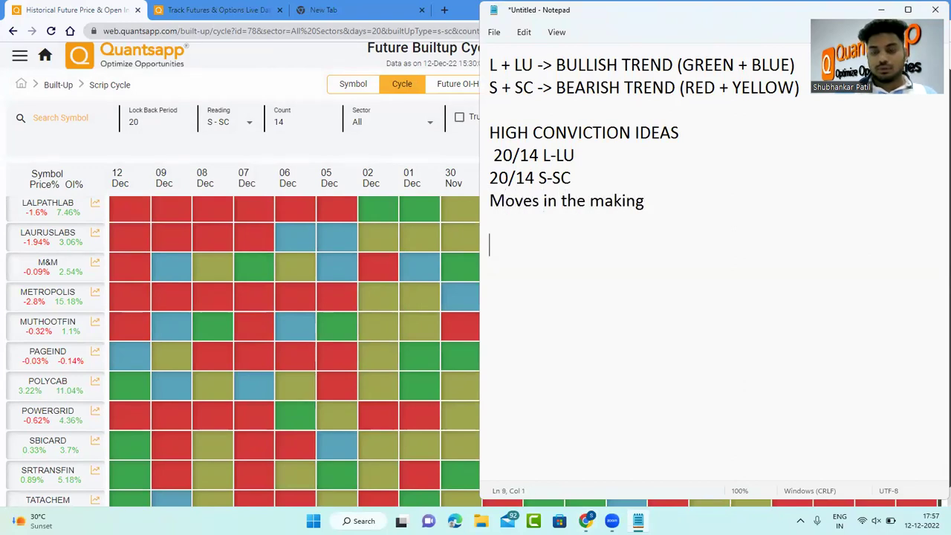
{"action": "key", "text": "Return"}
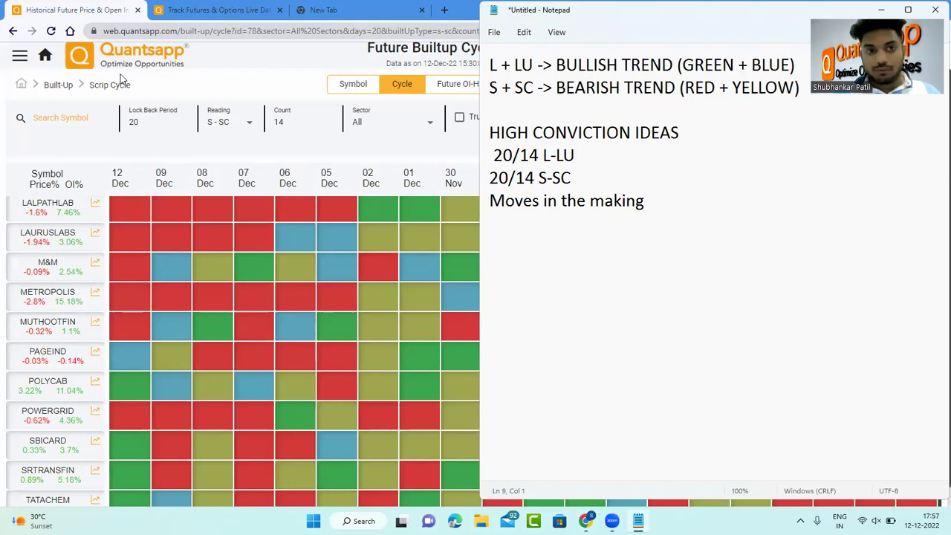